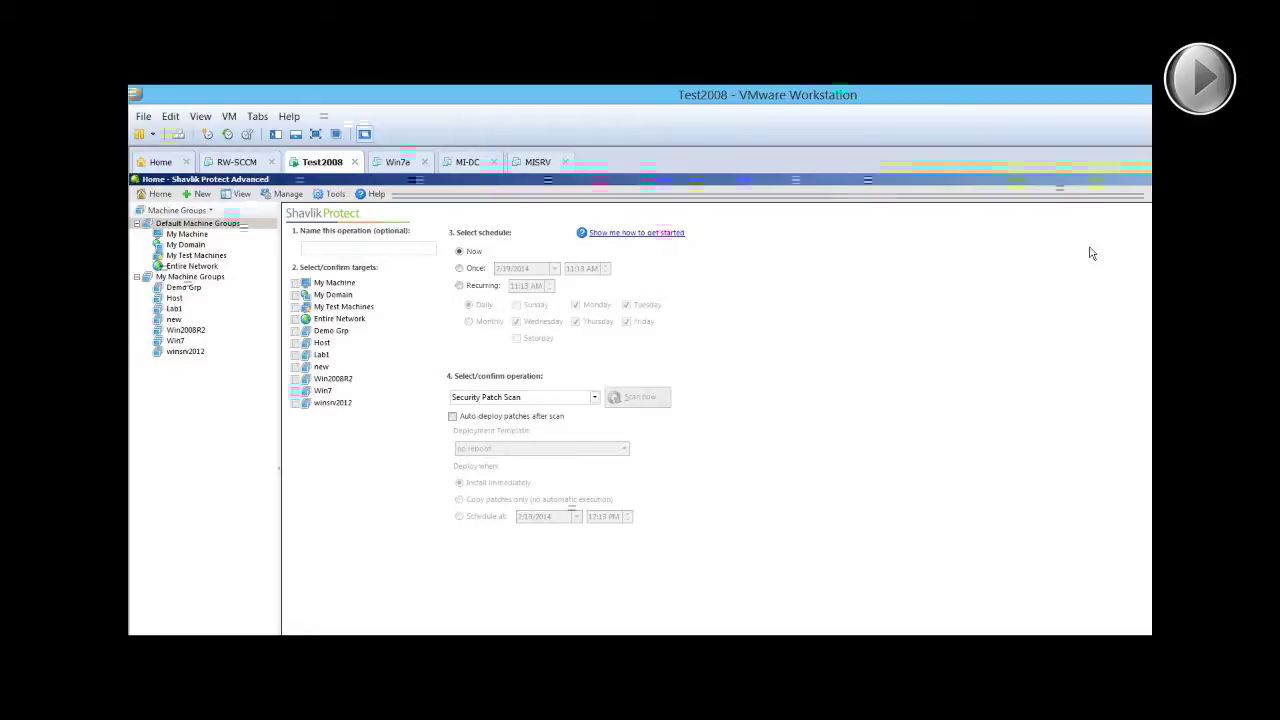
# Open the Win7 machine group and review its options for adding organizational units and IP addresses or ranges
pyautogui.moveTo(278, 362); pyautogui.dragTo(298, 358)
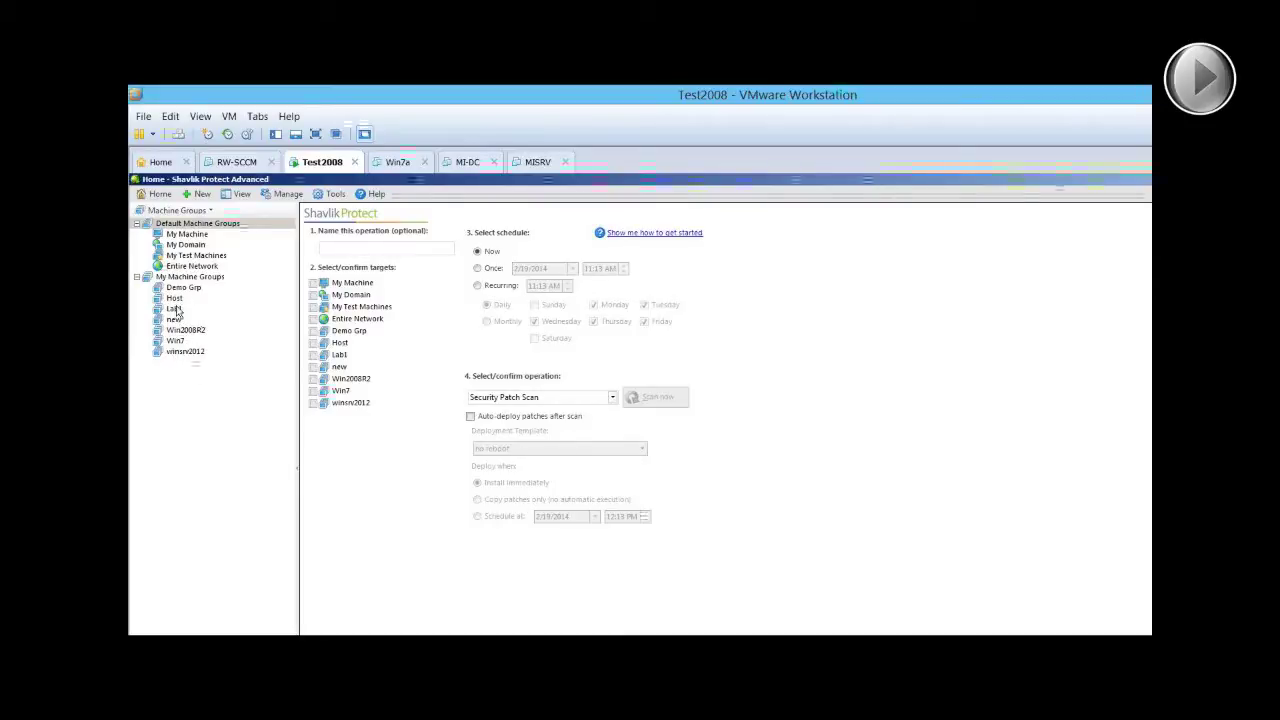
pyautogui.doubleClick(176, 341)
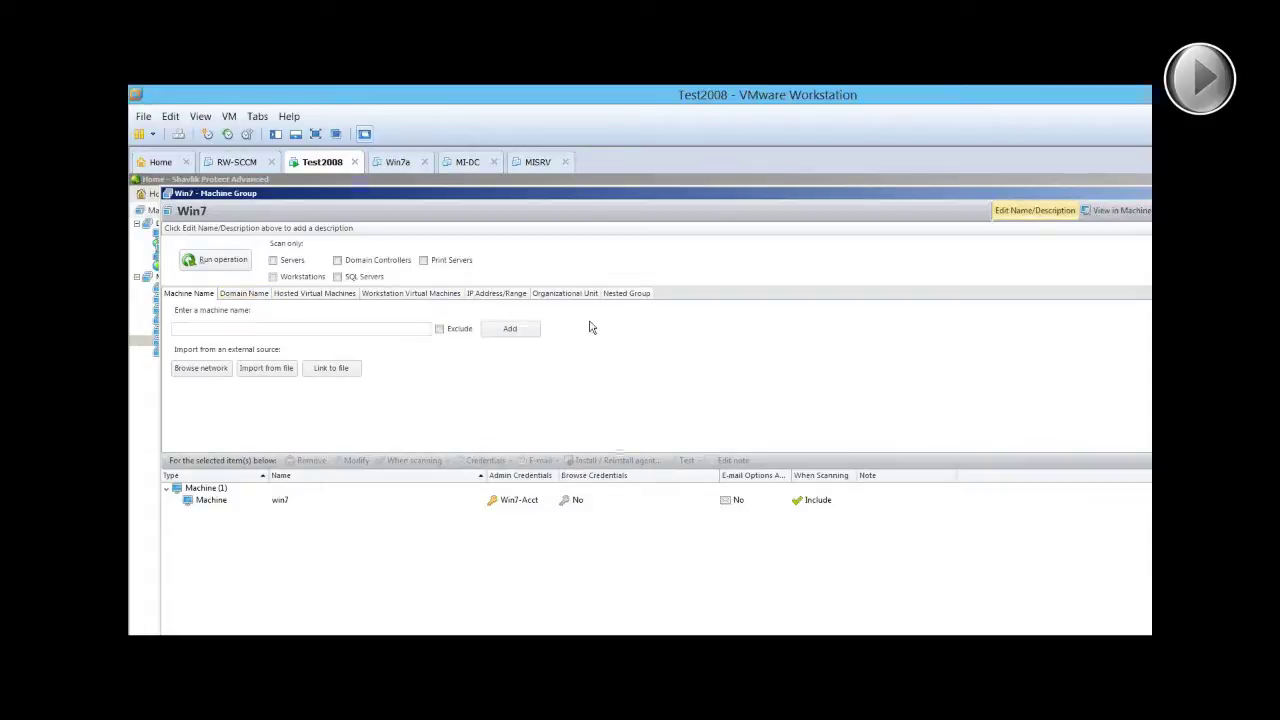
pyautogui.click(573, 294)
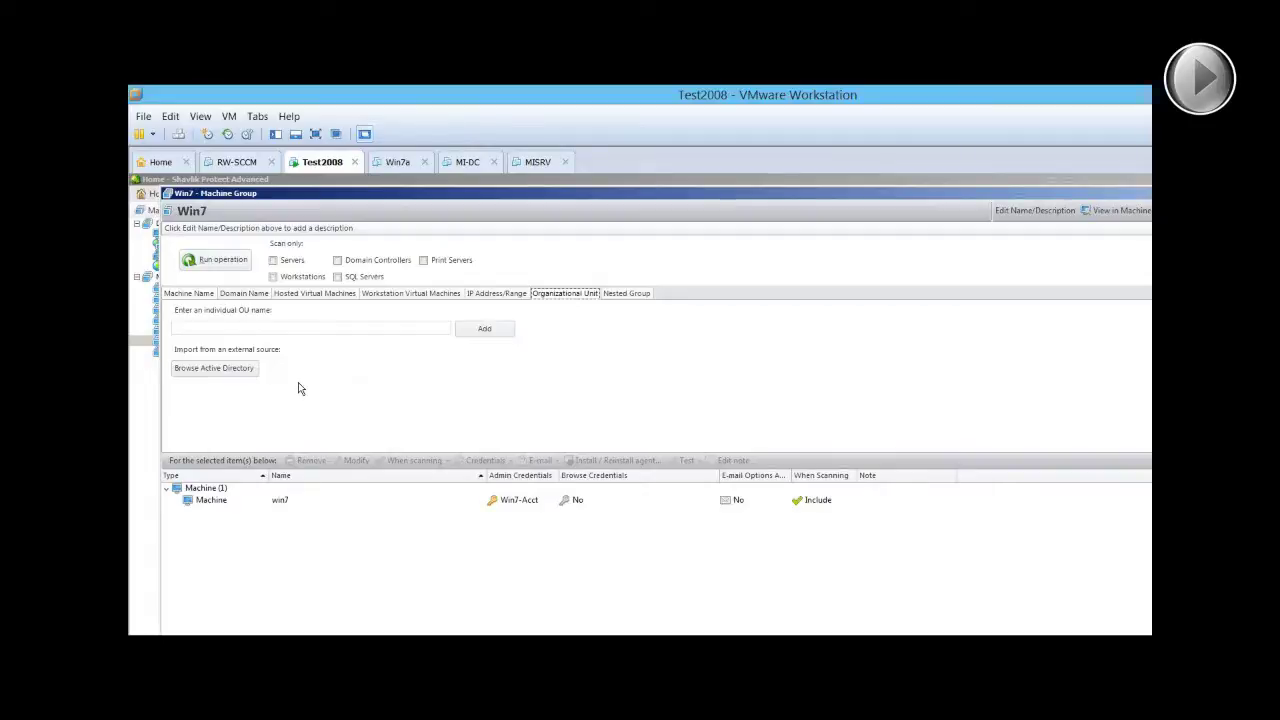
pyautogui.click(490, 294)
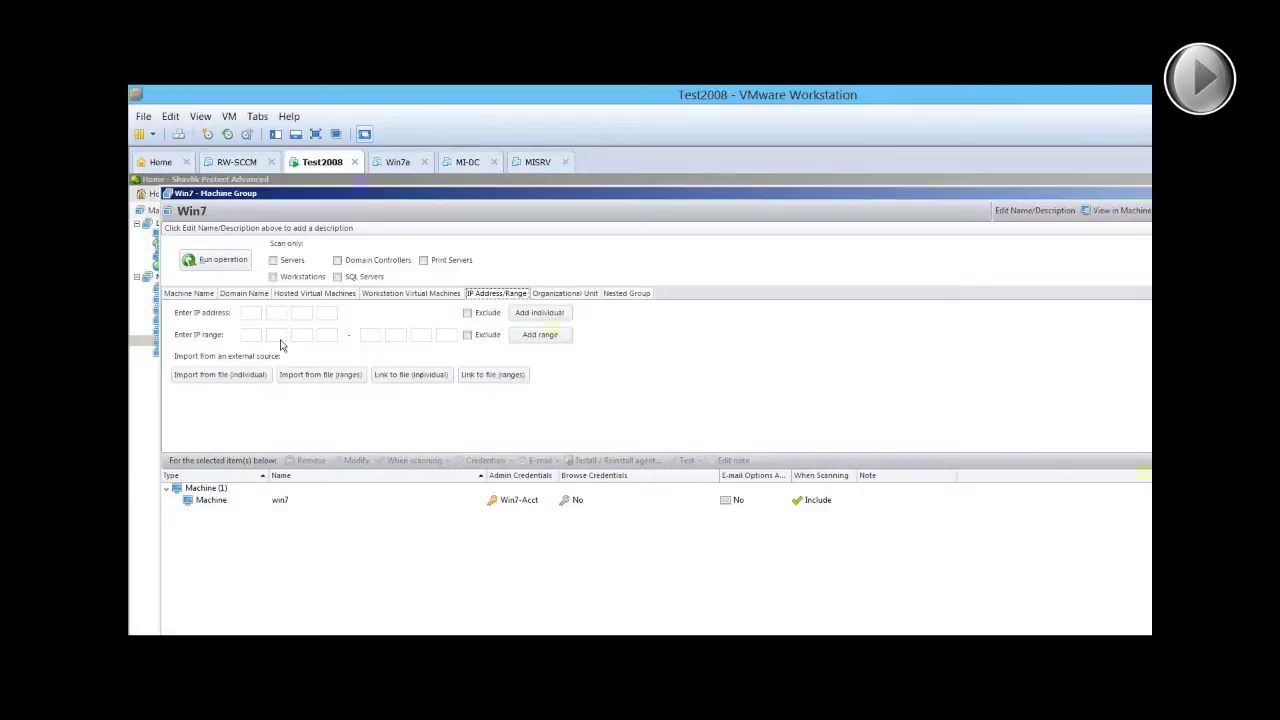
# Review the hosted virtual machines under the home.home hypervisor without refreshing the inventory, and close the Win7 machine group
pyautogui.click(316, 293)
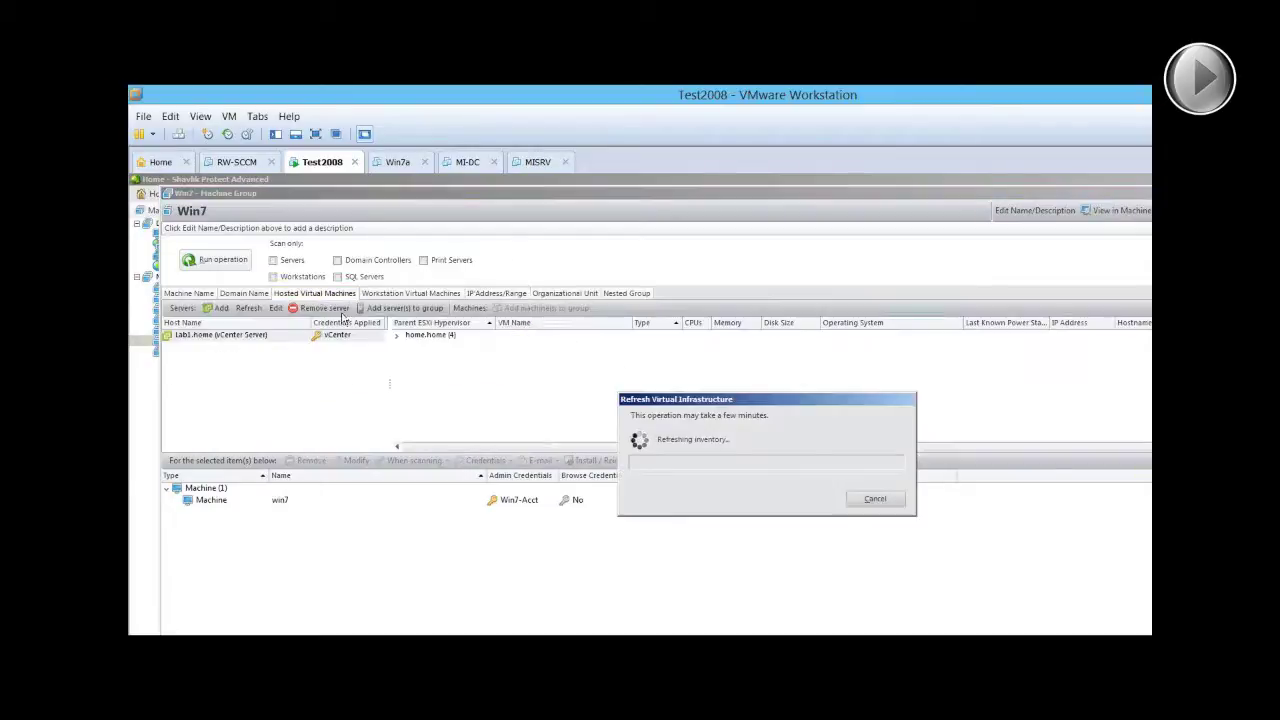
pyautogui.click(873, 499)
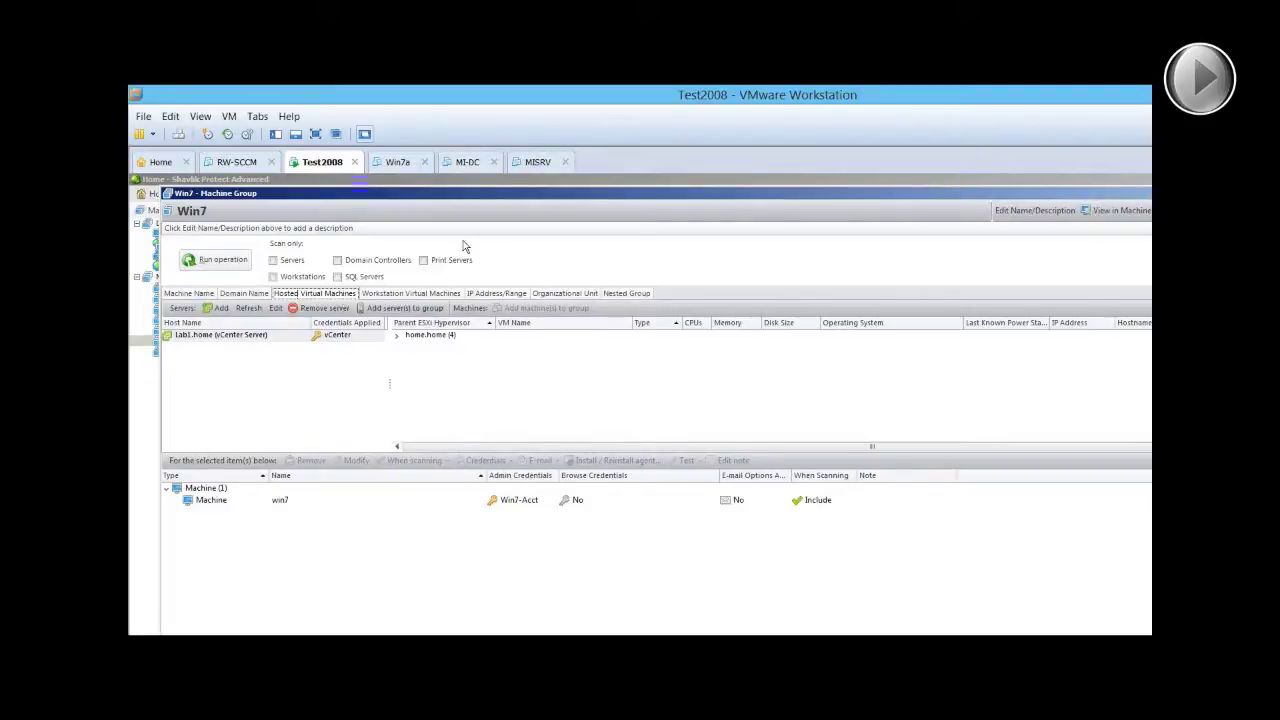
pyautogui.click(398, 336)
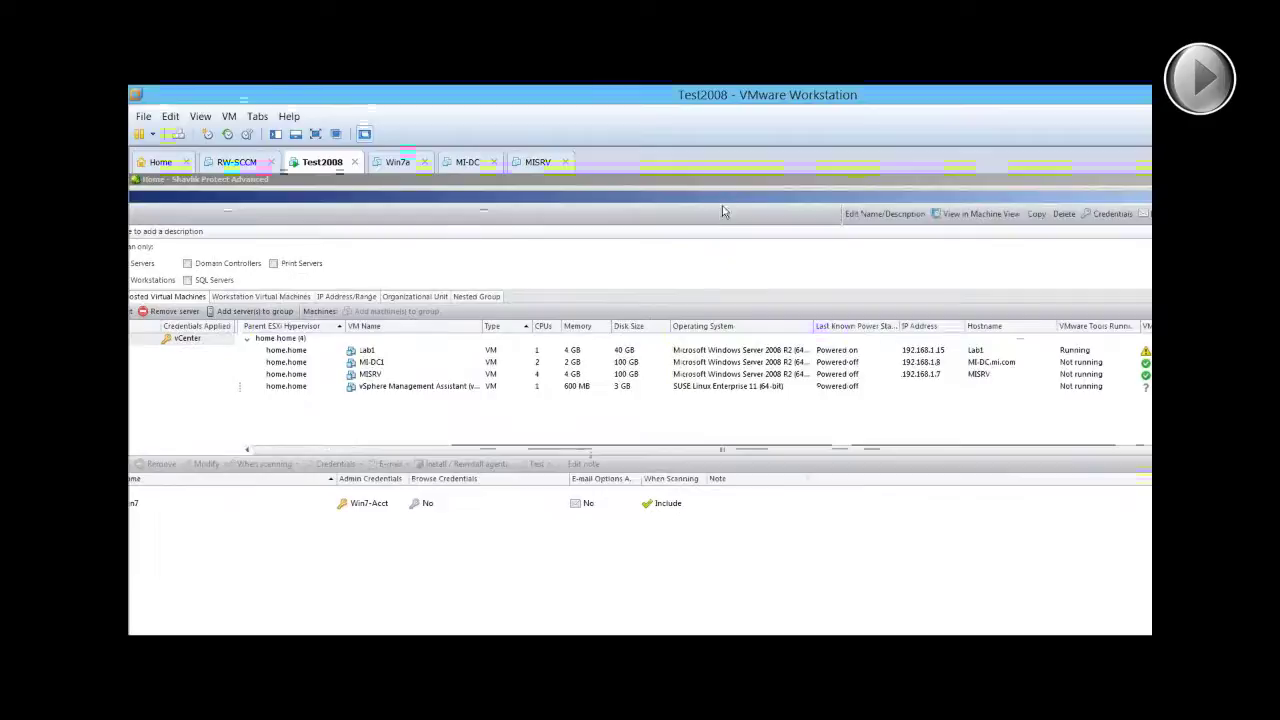
pyautogui.moveTo(732, 201); pyautogui.dragTo(599, 230)
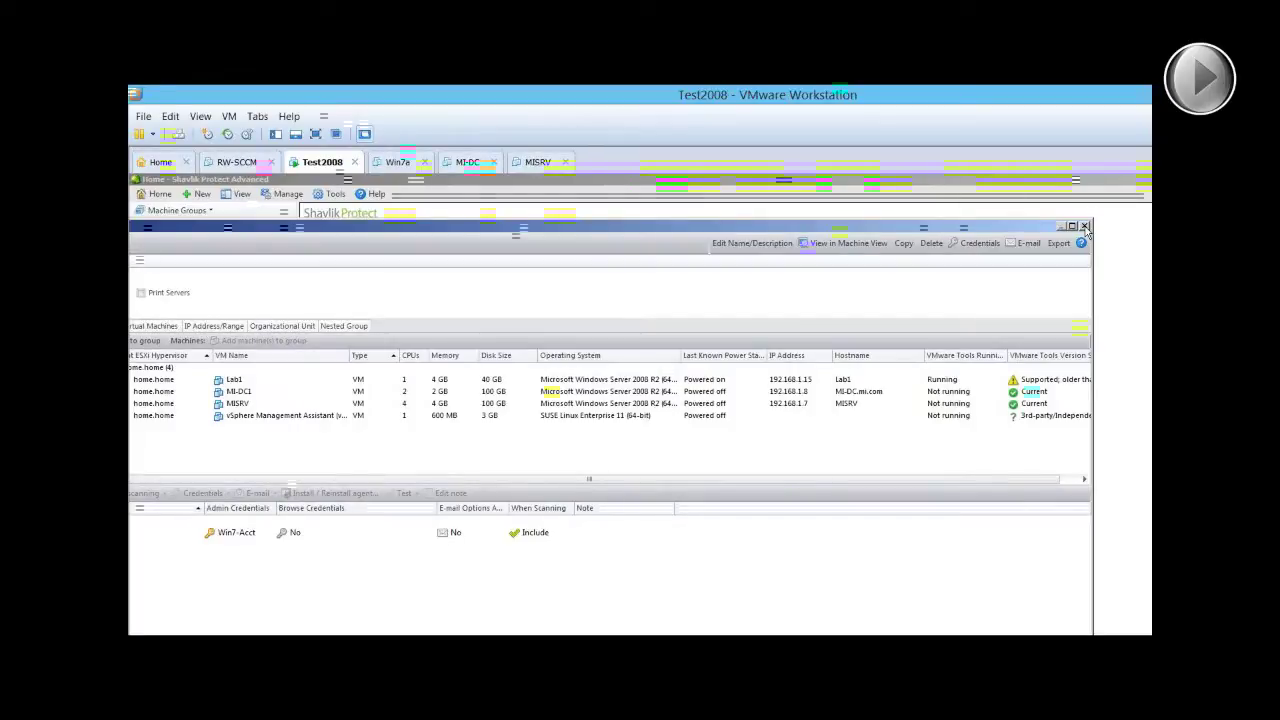
pyautogui.click(1084, 226)
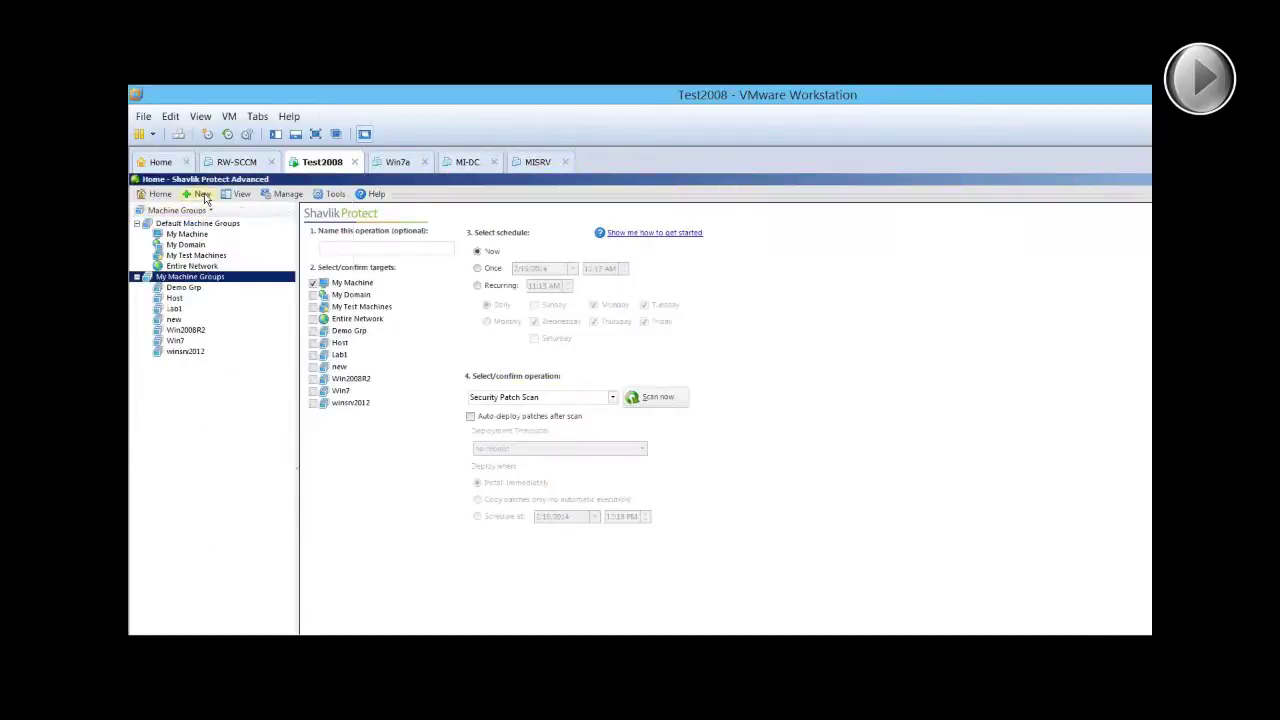
# Start a new patch scan template that scans selected products and includes security tools and non-security patches
pyautogui.click(203, 195)
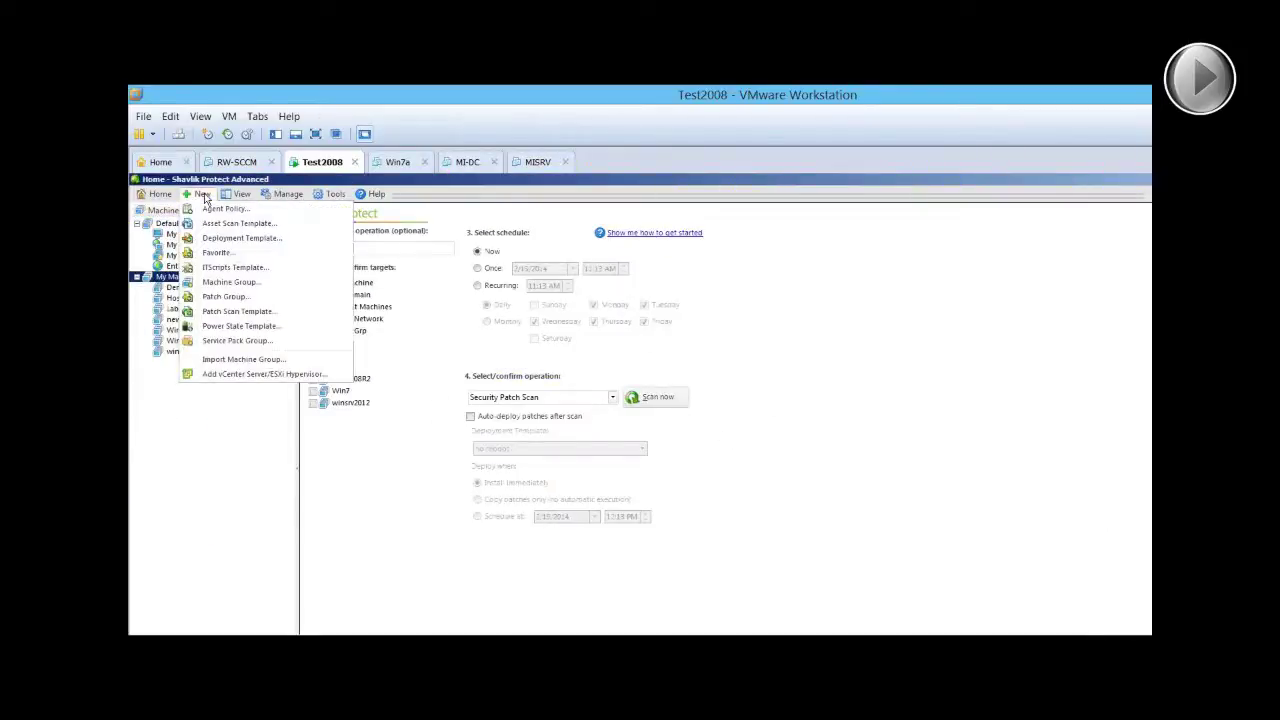
pyautogui.click(237, 313)
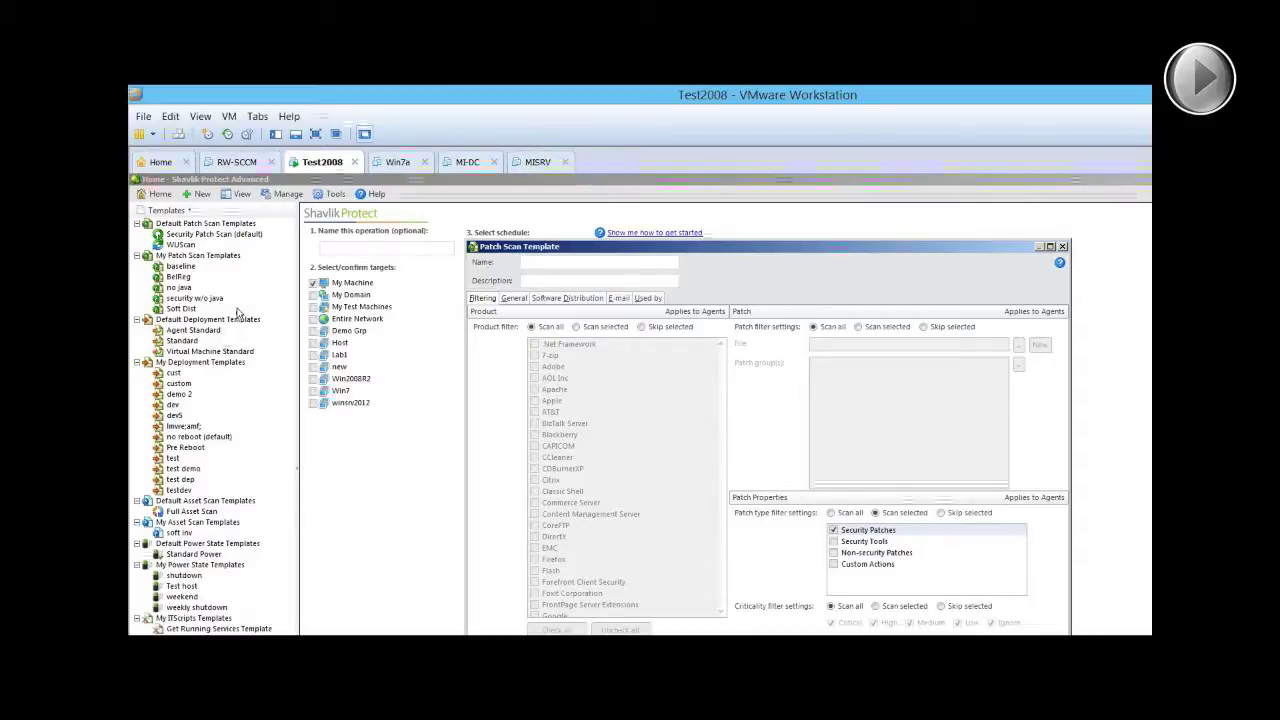
pyautogui.click(590, 327)
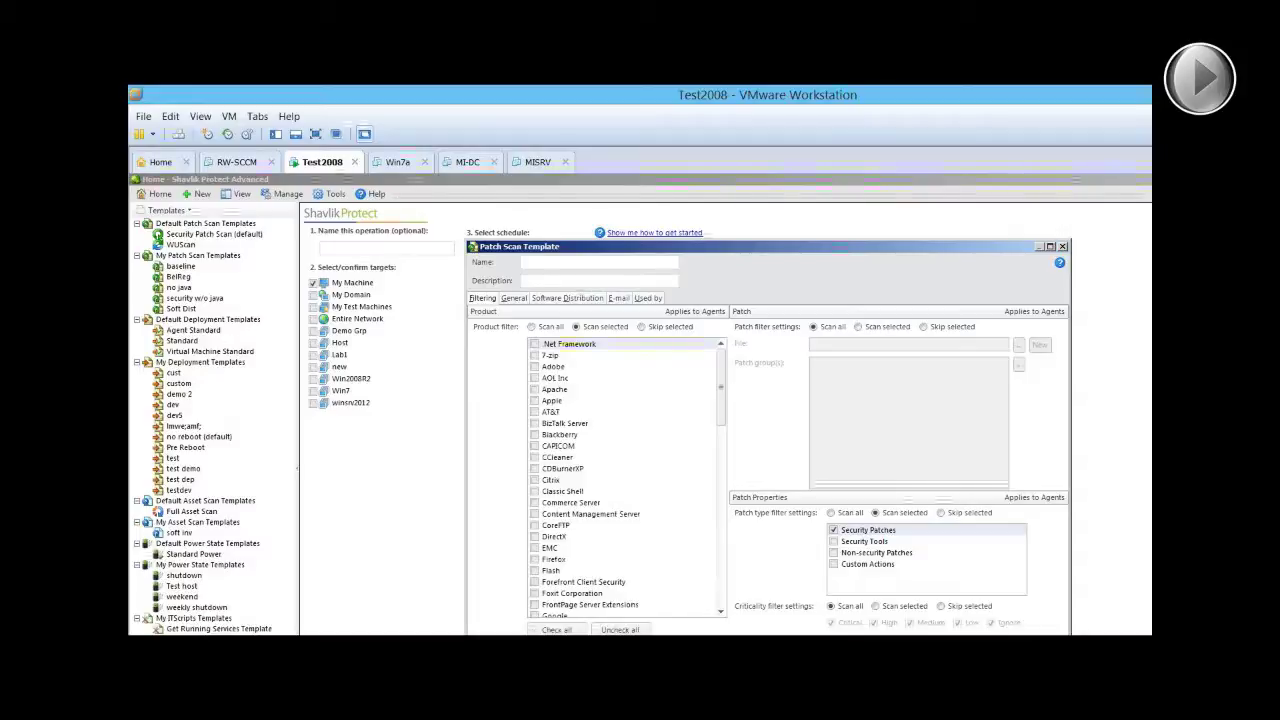
pyautogui.click(874, 542)
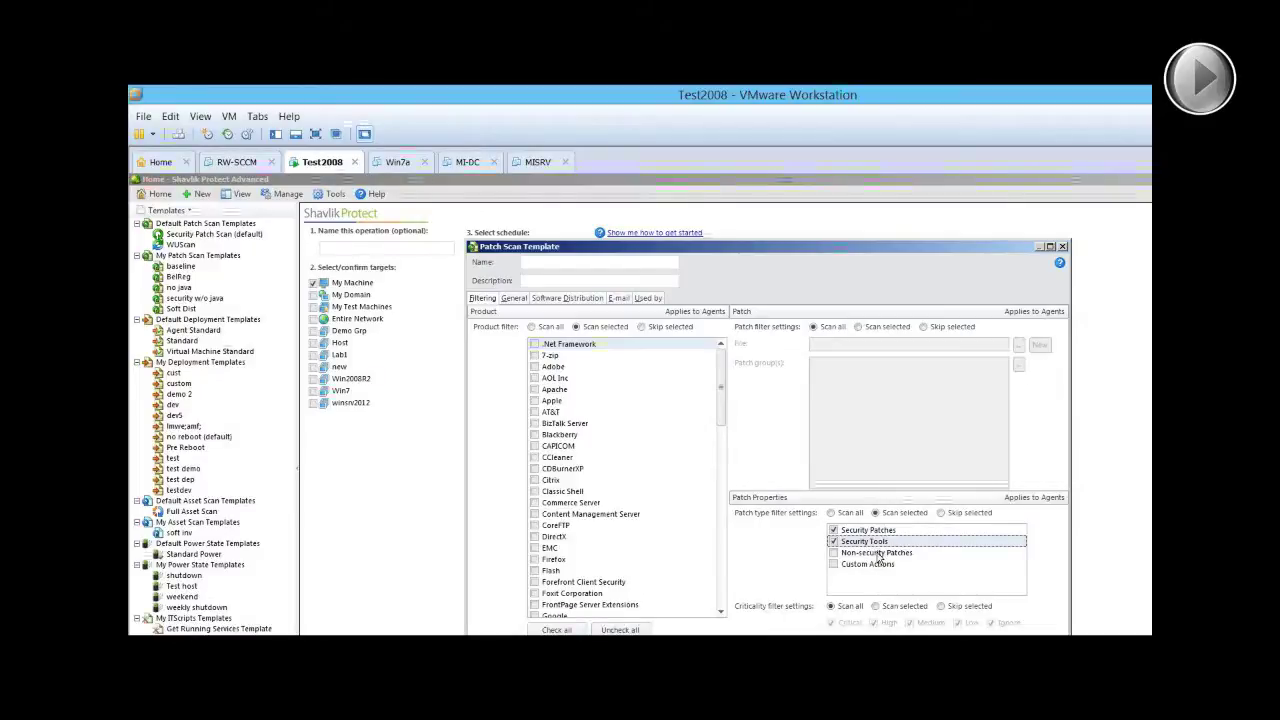
pyautogui.click(876, 554)
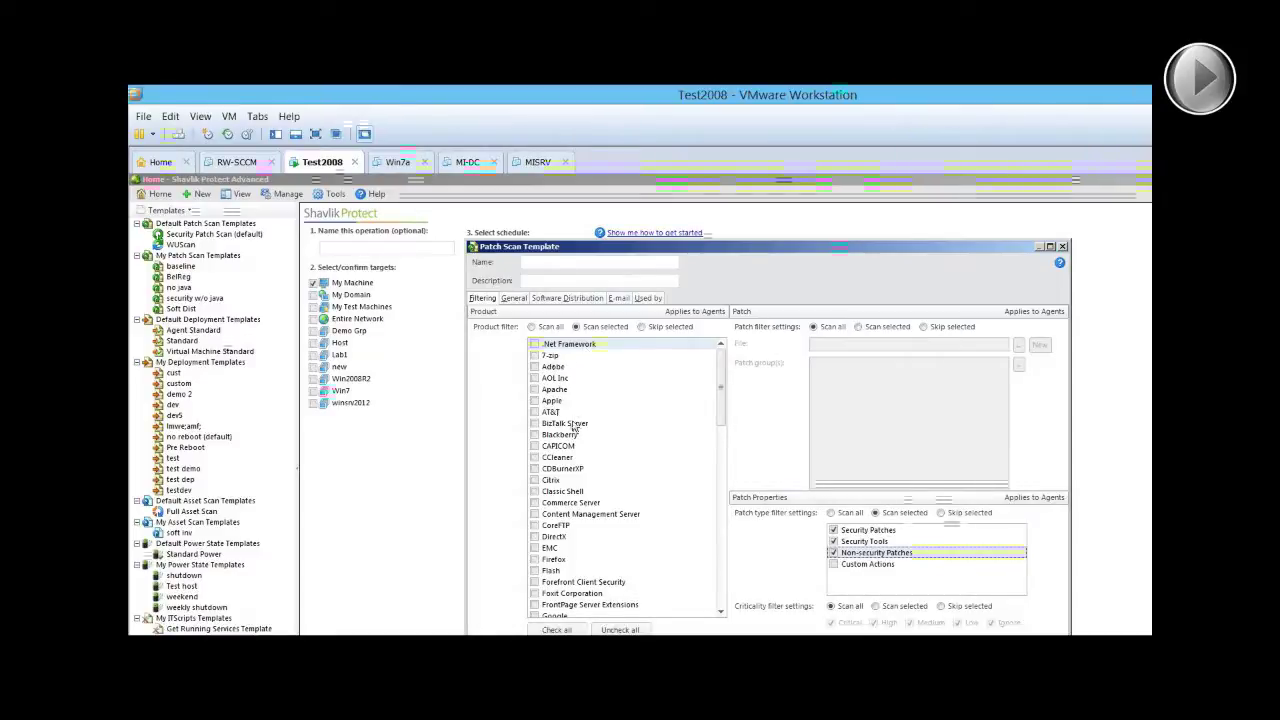
# Mark only Sun Java in the template's product list and set the product filter to skip selected
pyautogui.moveTo(720, 391); pyautogui.dragTo(720, 411)
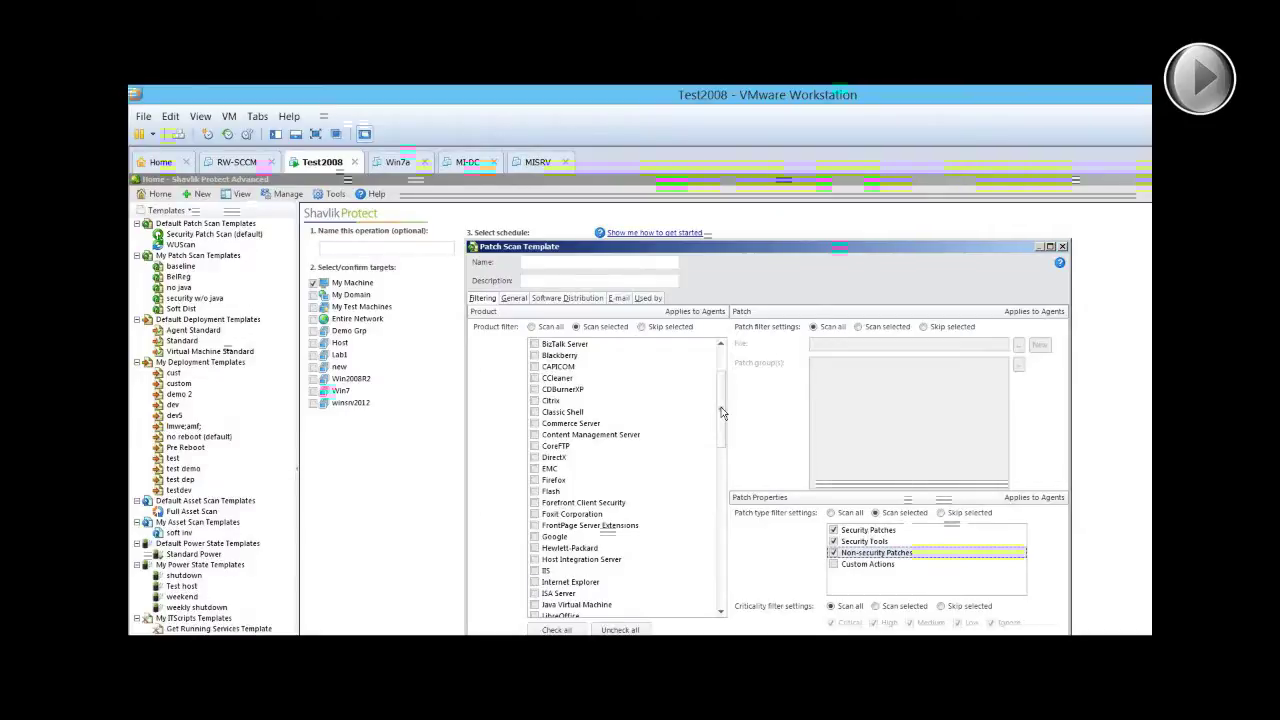
pyautogui.moveTo(722, 412); pyautogui.dragTo(716, 529)
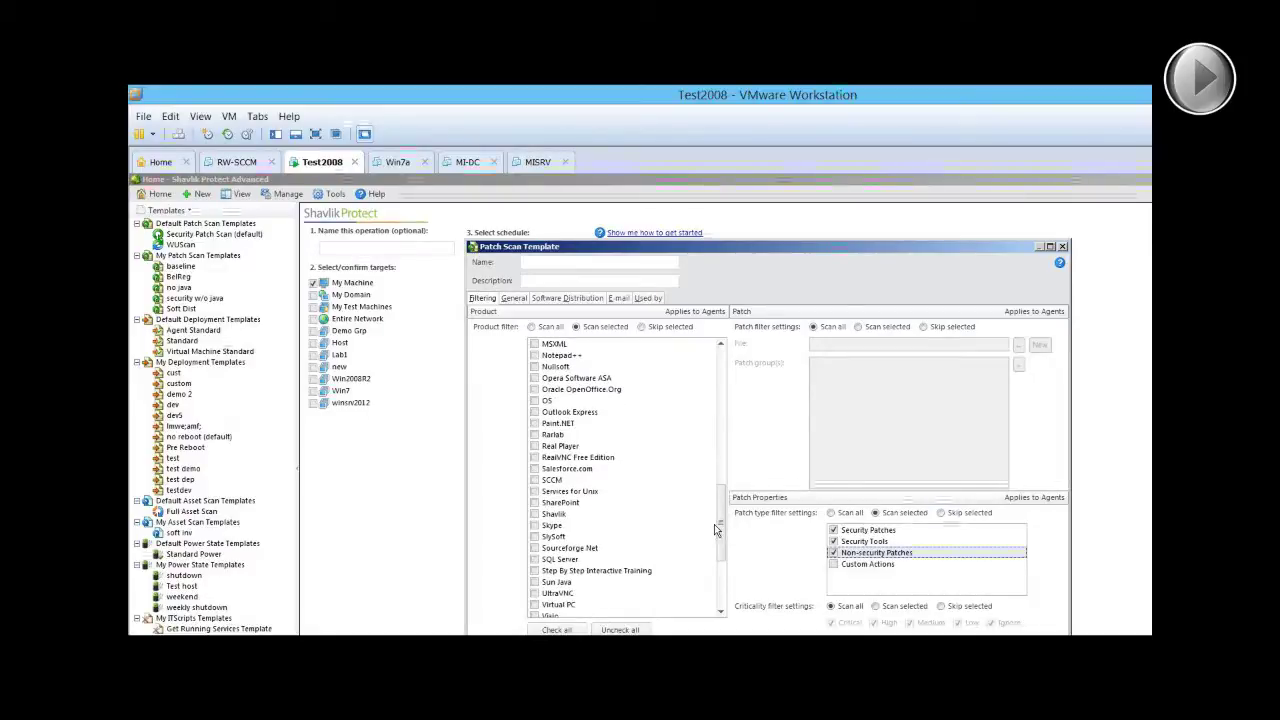
pyautogui.click(535, 401)
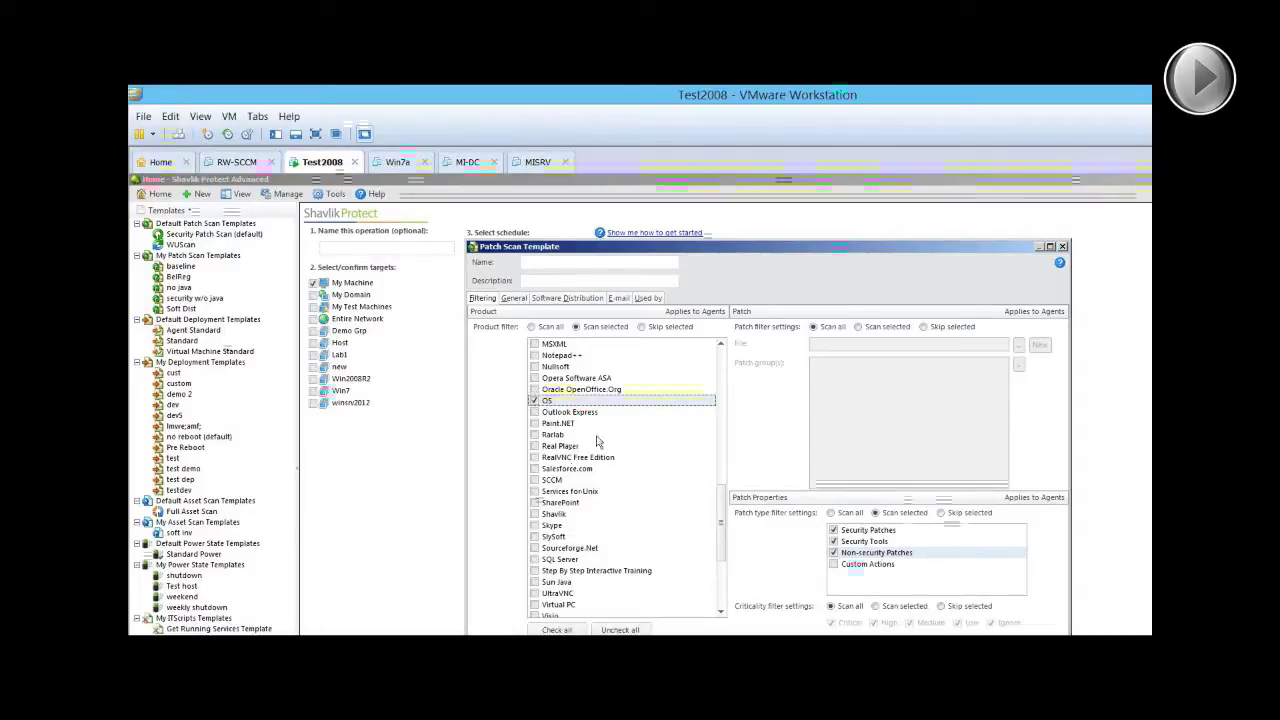
pyautogui.click(534, 400)
pyautogui.click(534, 582)
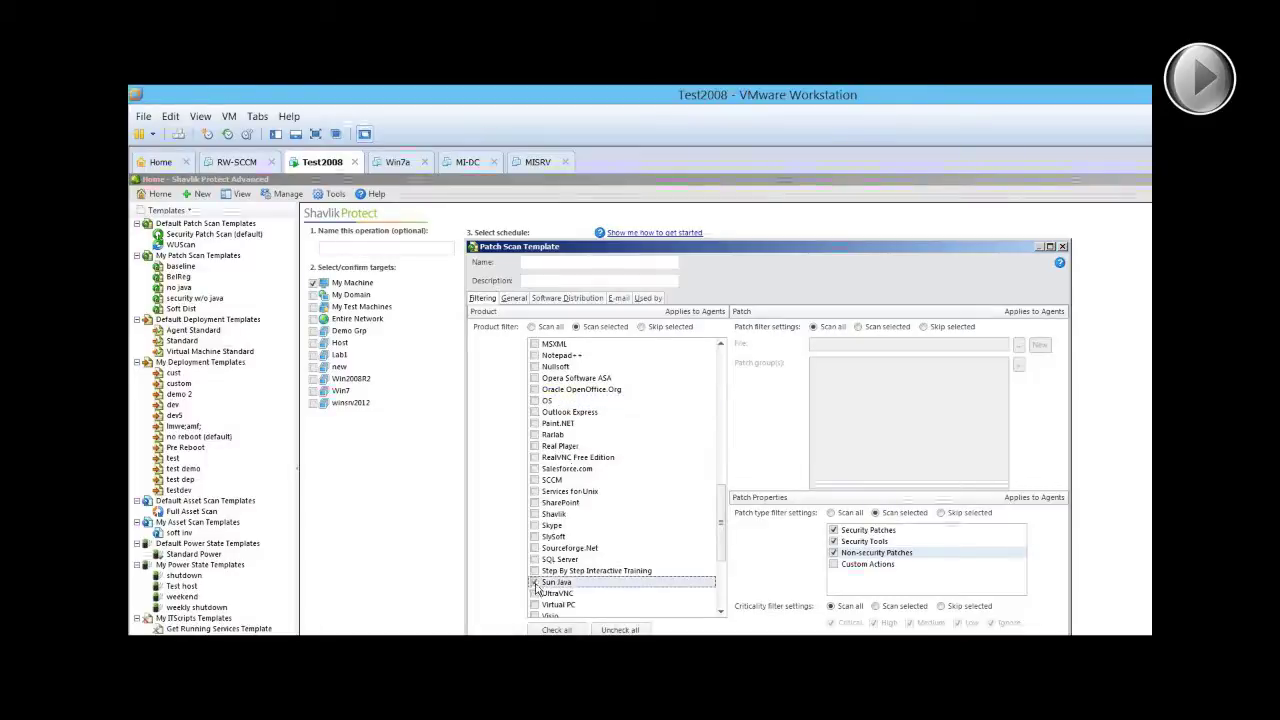
pyautogui.moveTo(723, 543); pyautogui.dragTo(722, 555)
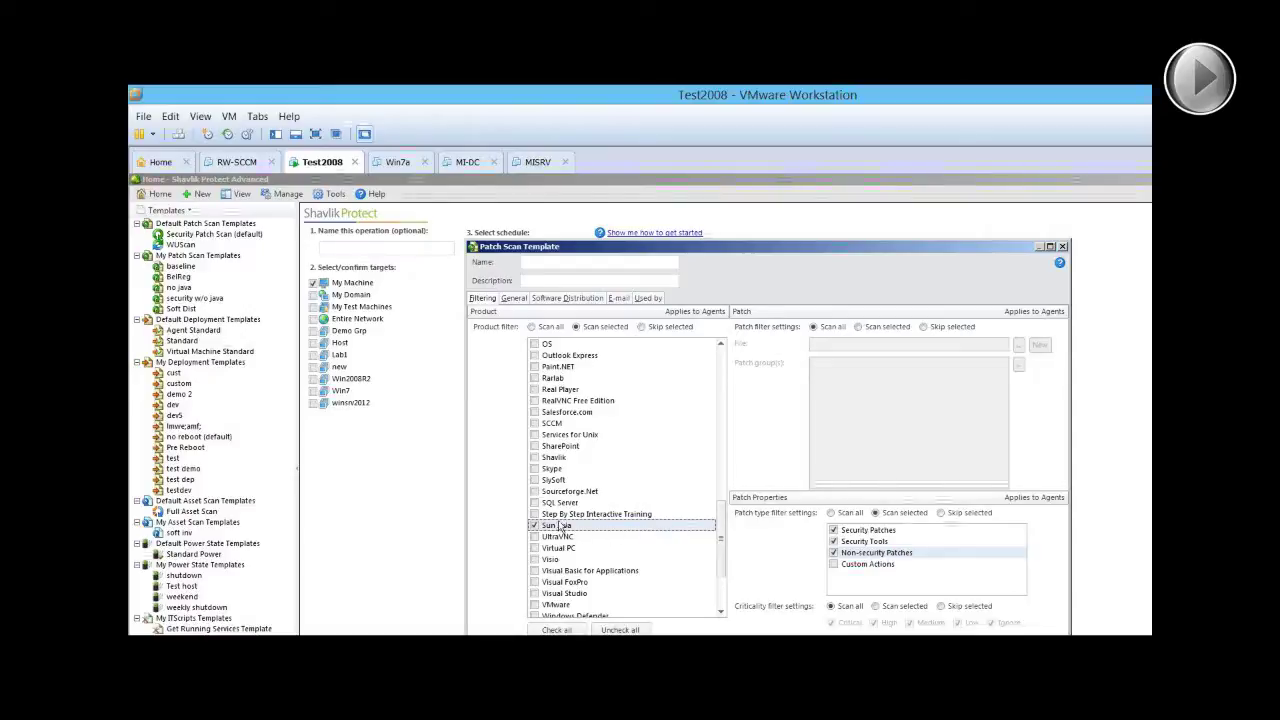
pyautogui.click(643, 327)
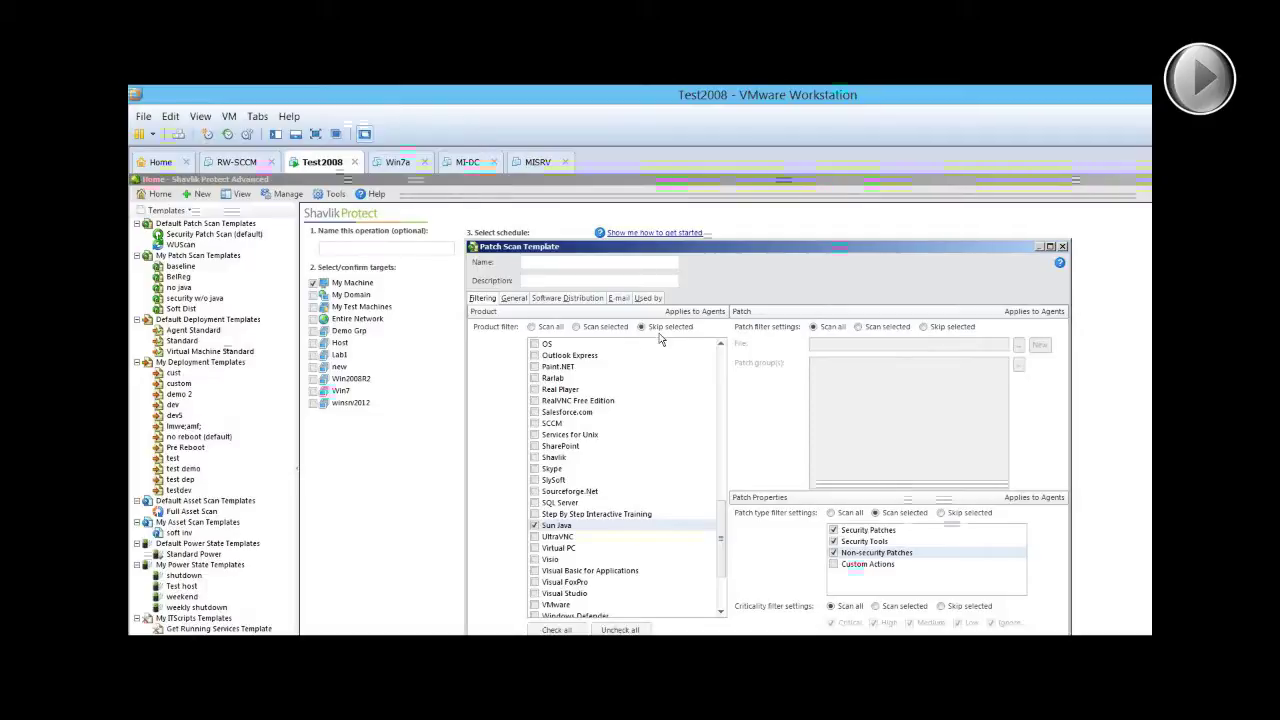
# Limit the template's patch types to security patches and close the template without saving it
pyautogui.click(850, 553)
pyautogui.click(852, 541)
pyautogui.click(834, 529)
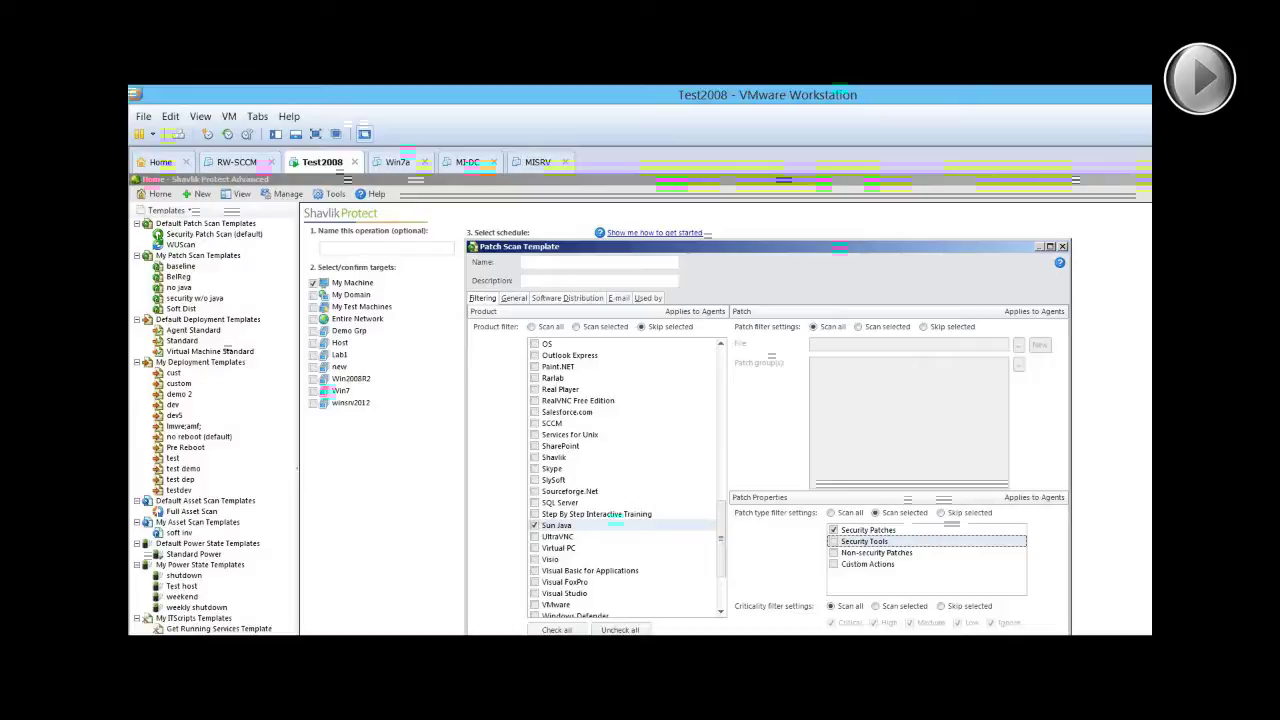
pyautogui.press('Escape')
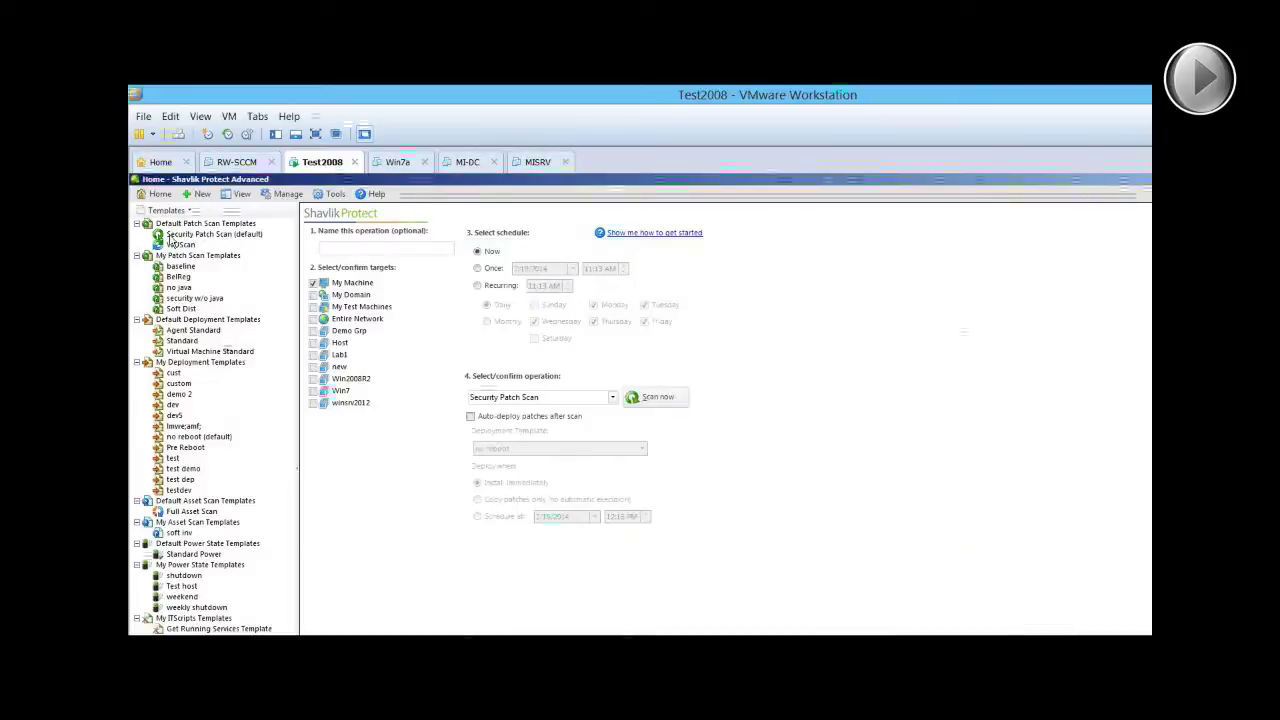
# Open the 2/18/2014 11:55:45 AM scan result and examine its missing and installed patches
pyautogui.click(184, 211)
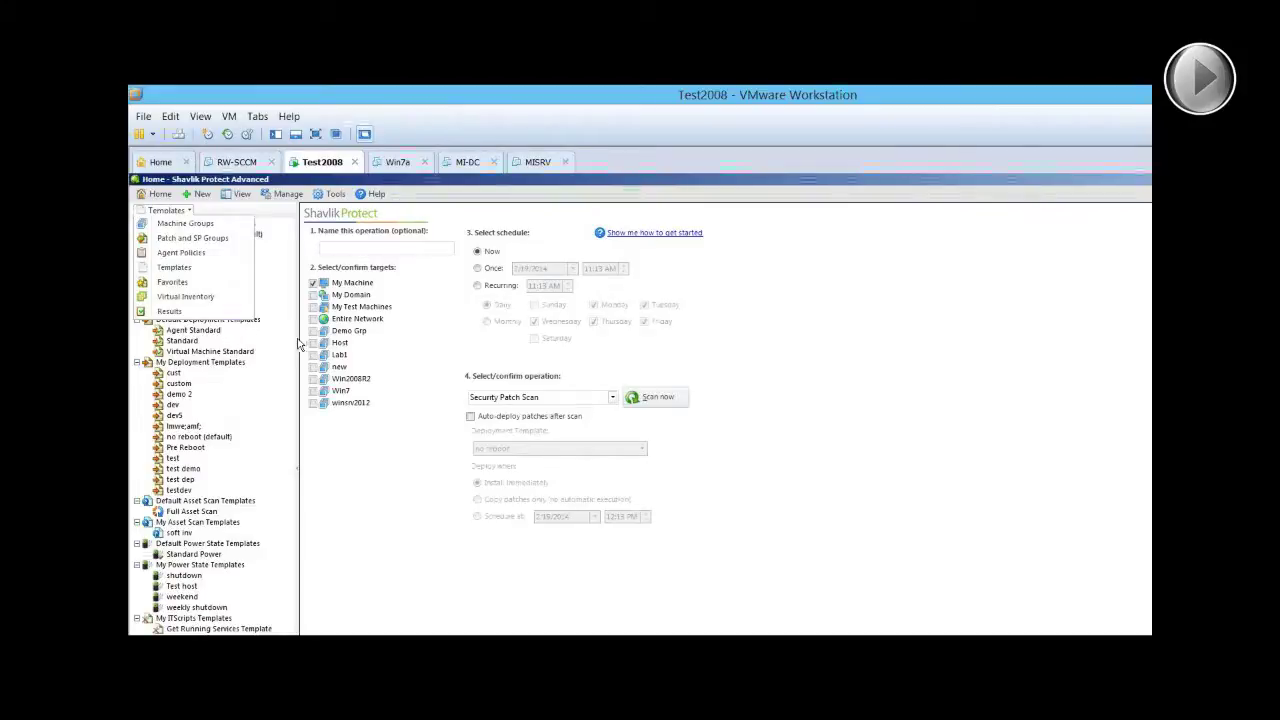
pyautogui.click(169, 311)
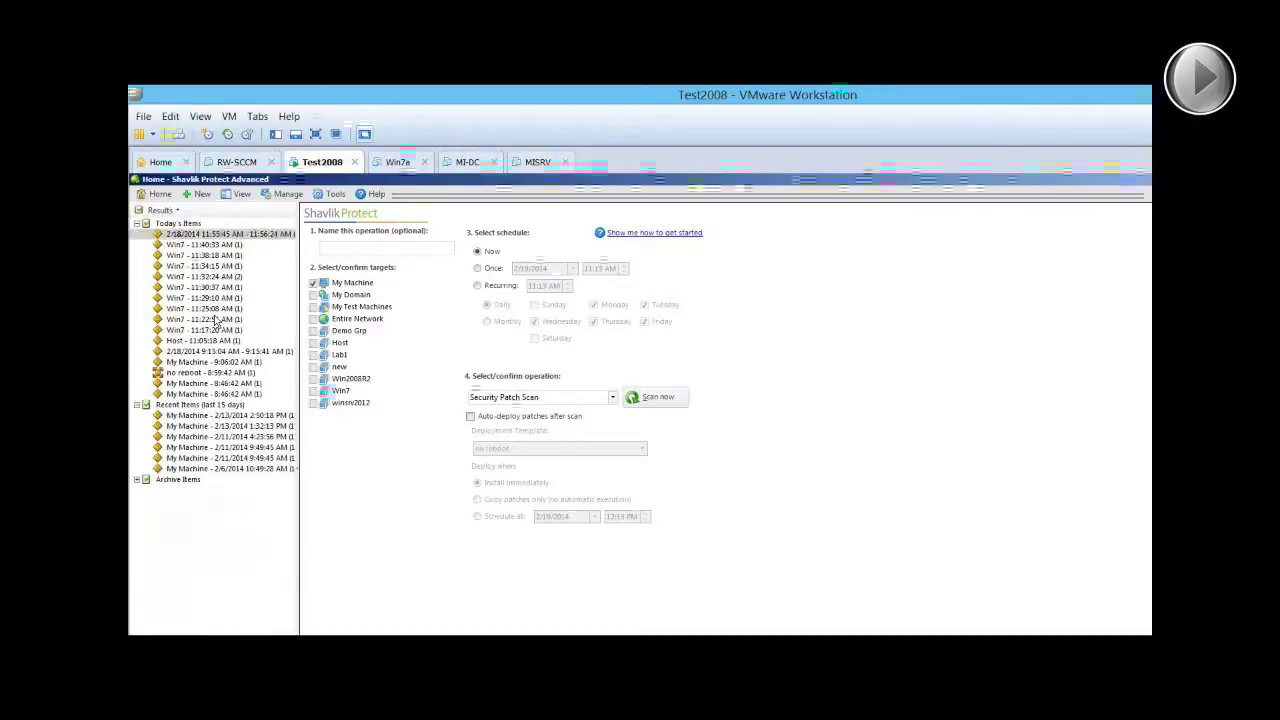
pyautogui.click(190, 233)
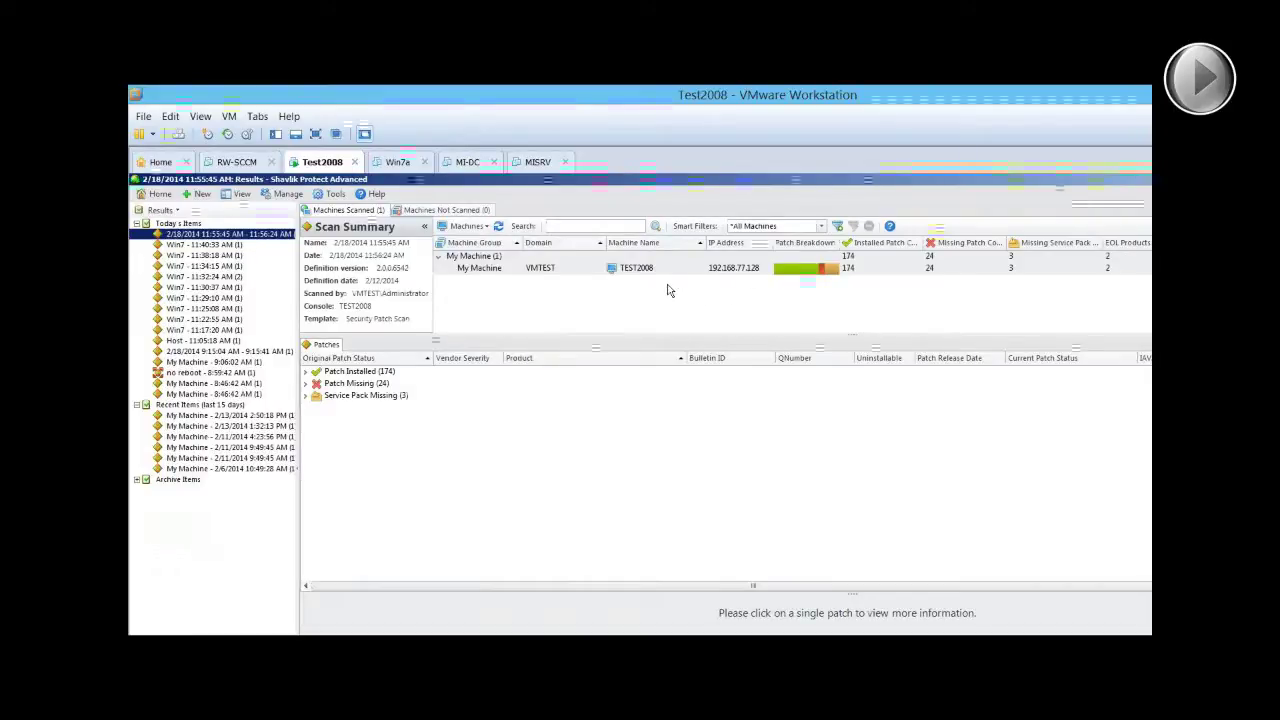
pyautogui.click(307, 386)
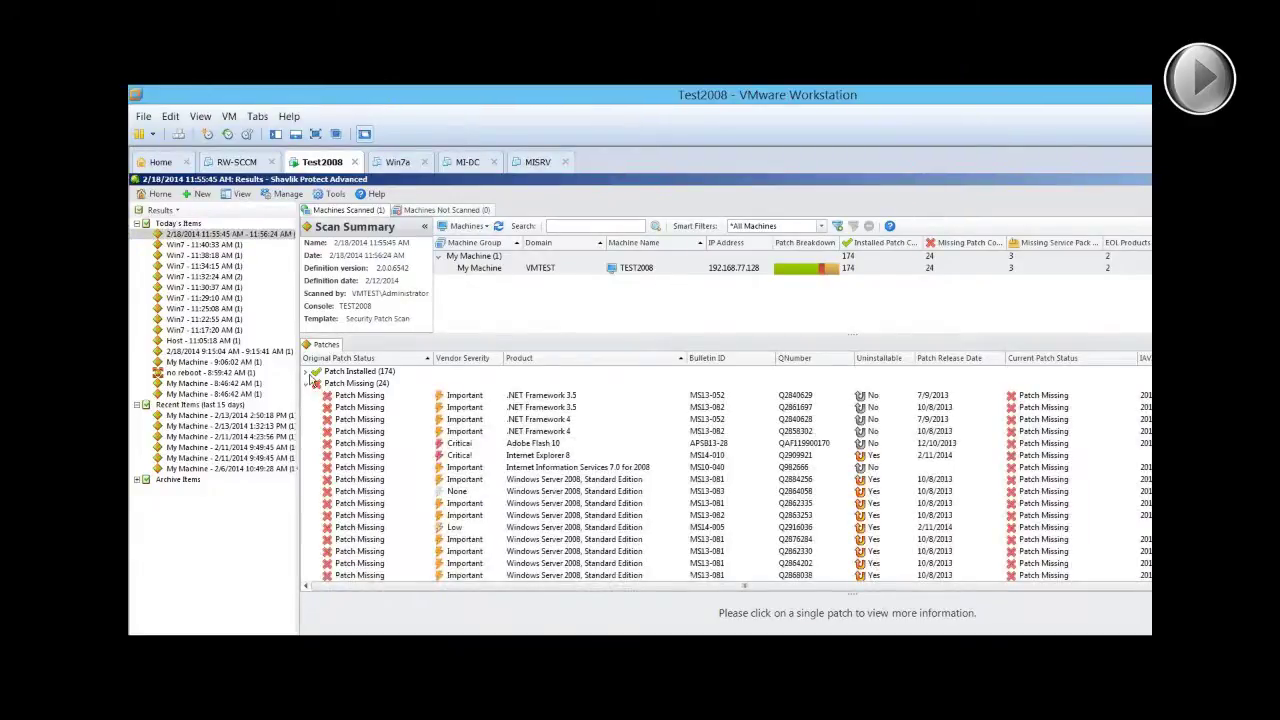
pyautogui.click(306, 371)
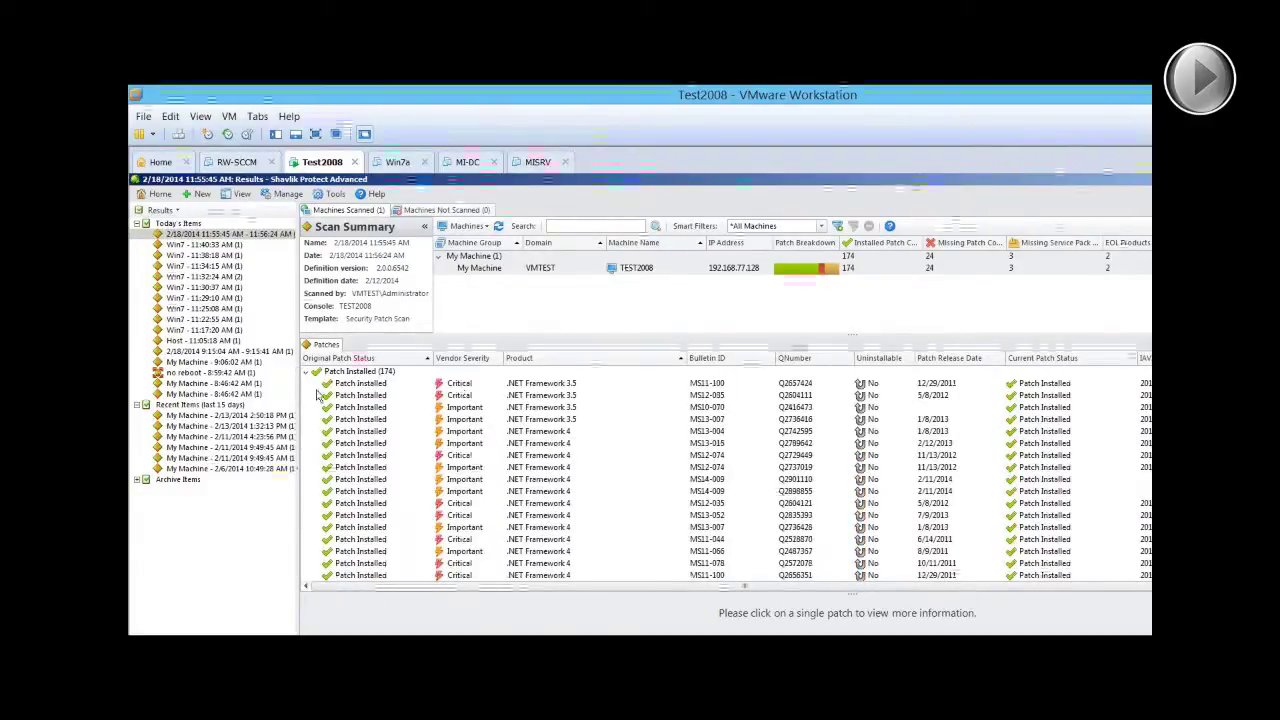
pyautogui.click(307, 371)
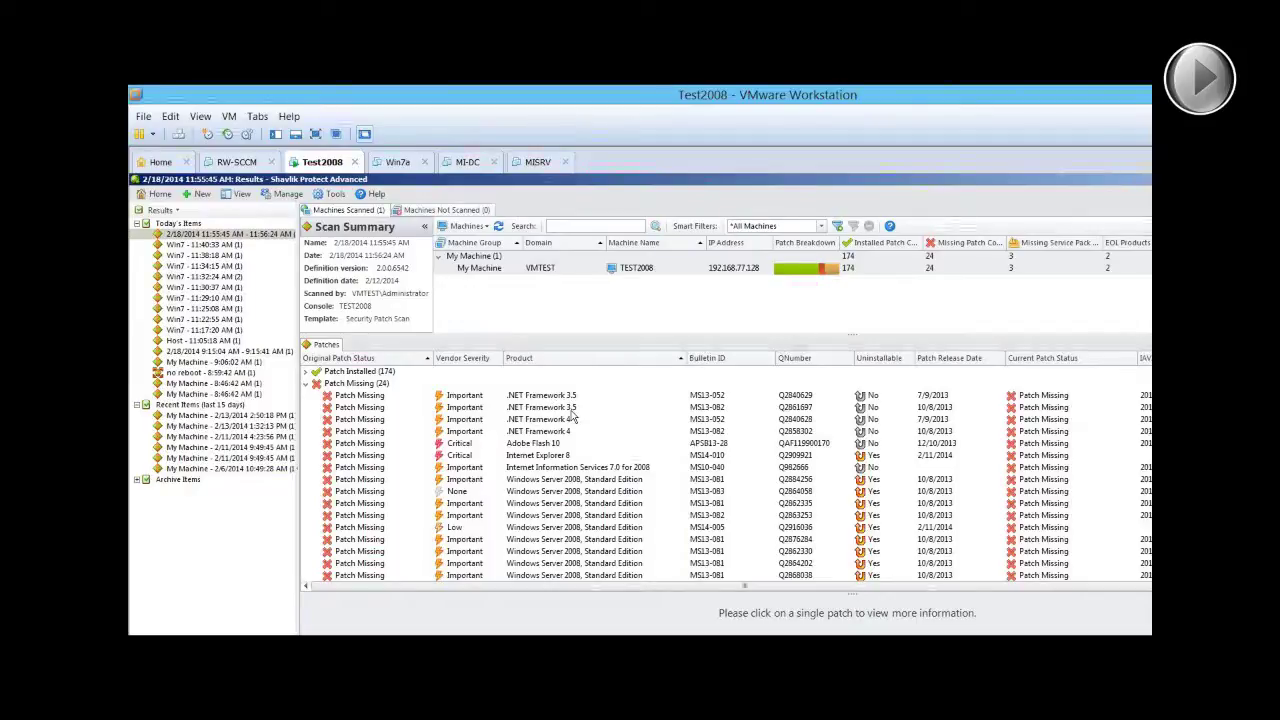
# Examine the patch information for the missing Internet Explorer 8 and Adobe Flash 10 updates, enlarging the details area to read it
pyautogui.click(531, 445)
pyautogui.click(541, 457)
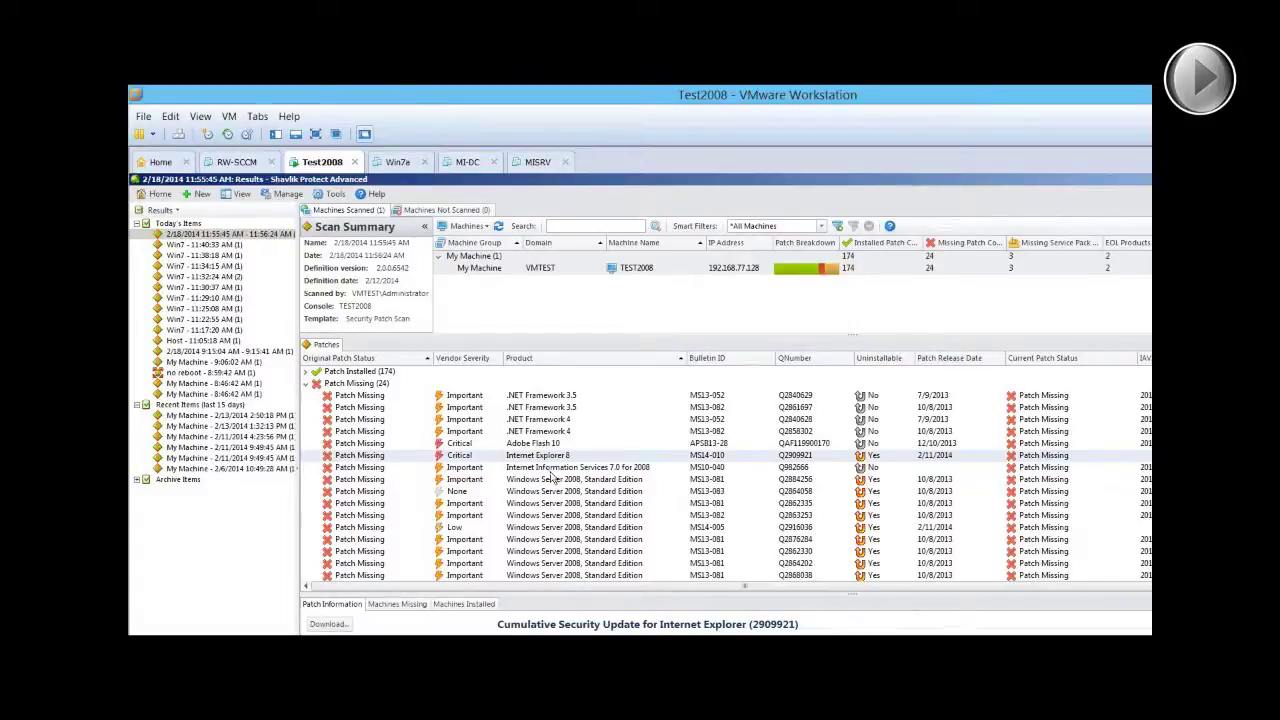
pyautogui.click(553, 443)
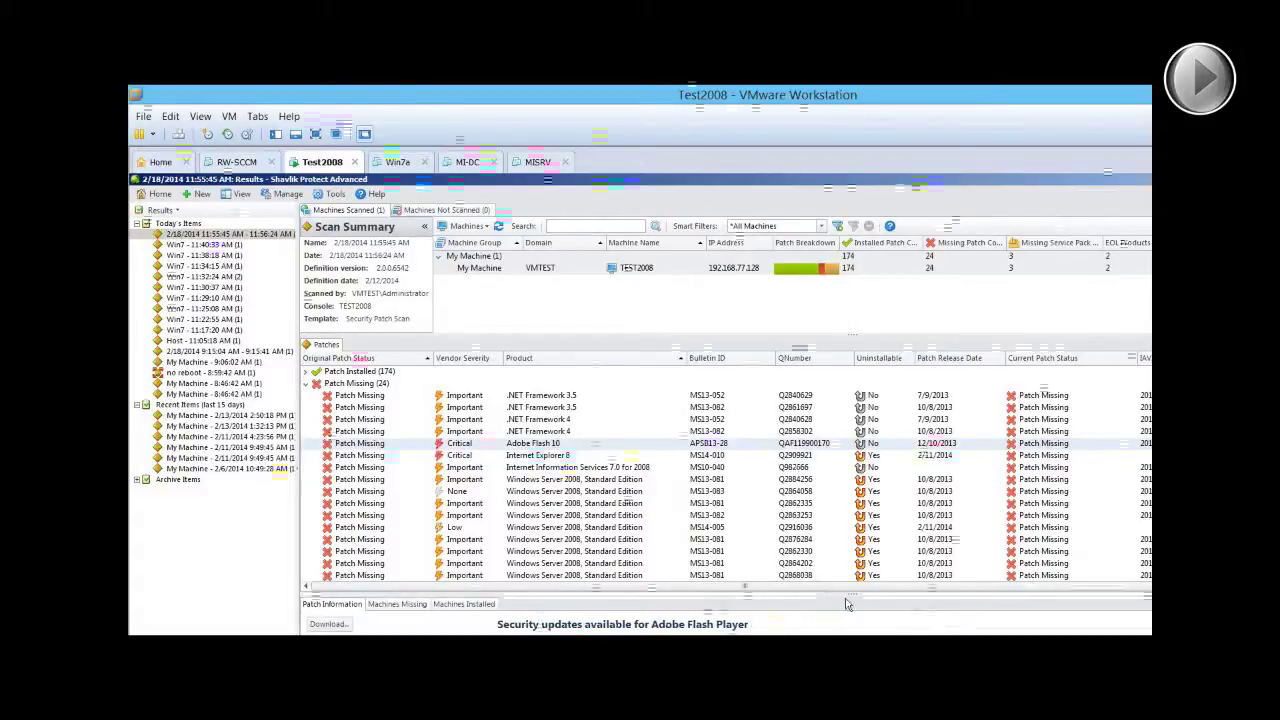
pyautogui.moveTo(870, 483); pyautogui.dragTo(870, 480)
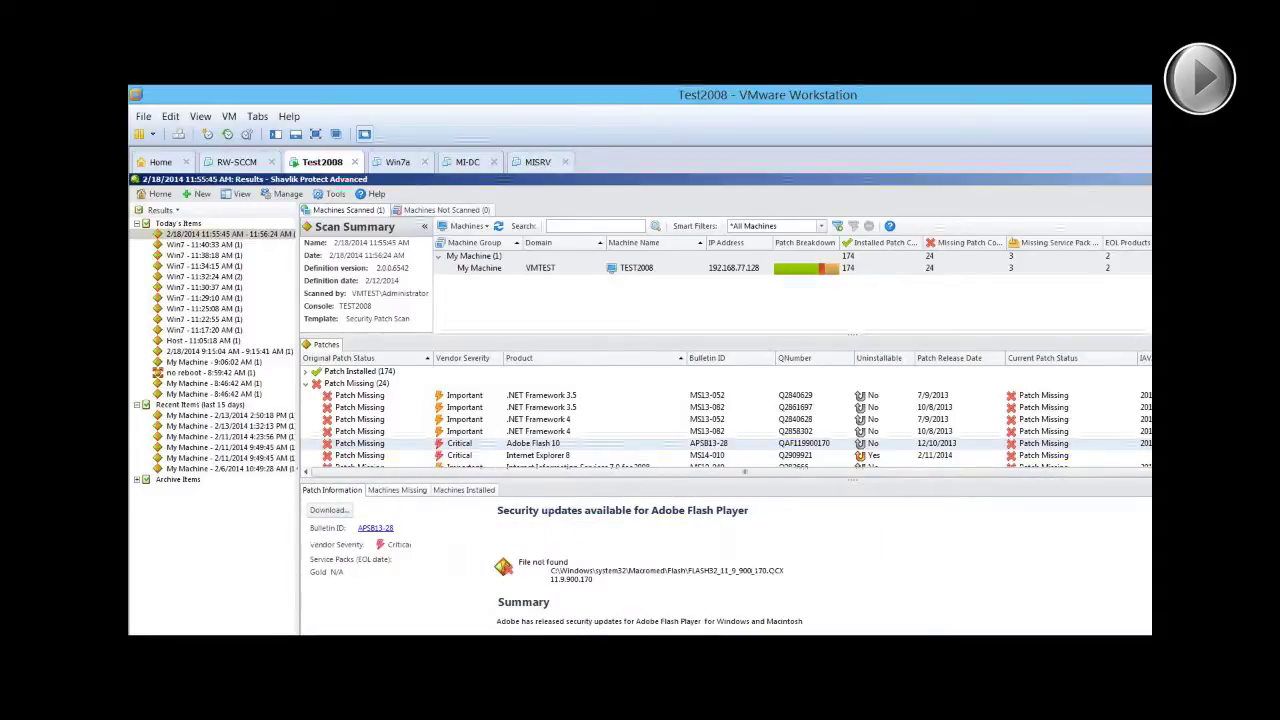
pyautogui.scroll(-1, 725, 560)
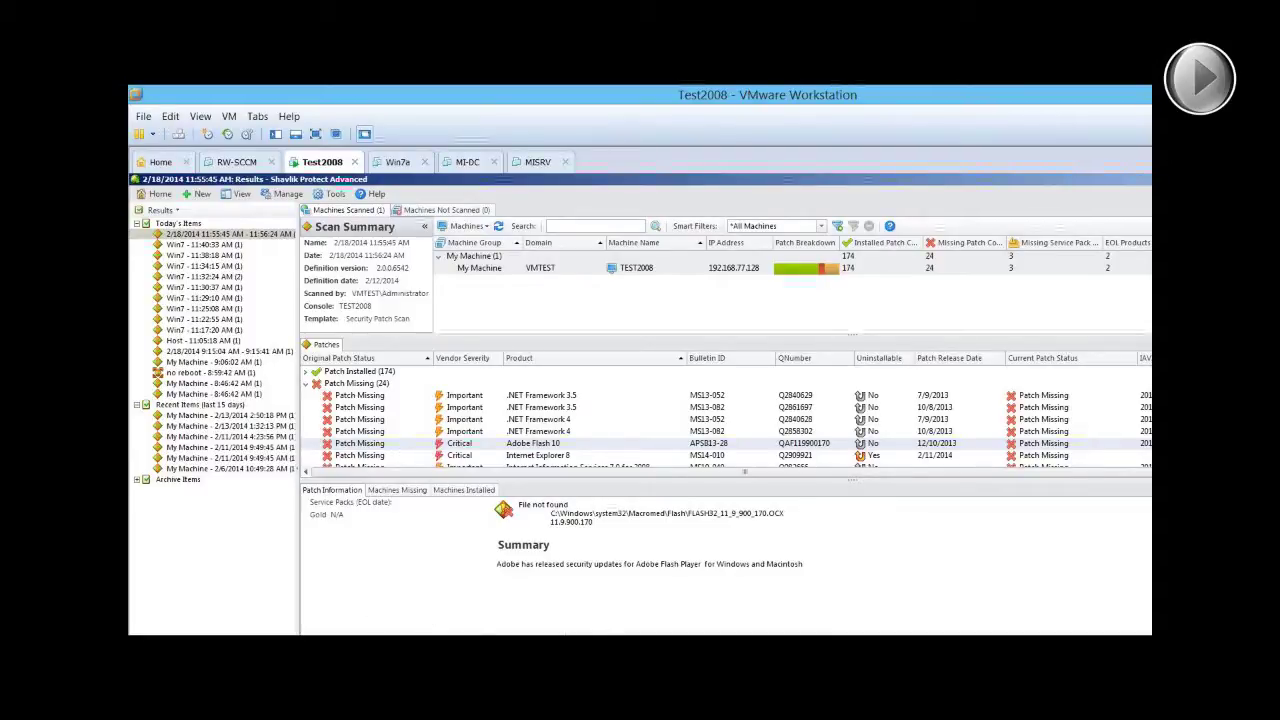
# Shrink the patch details area, collapse the missing patches and list the installed patches
pyautogui.moveTo(857, 482); pyautogui.dragTo(860, 545)
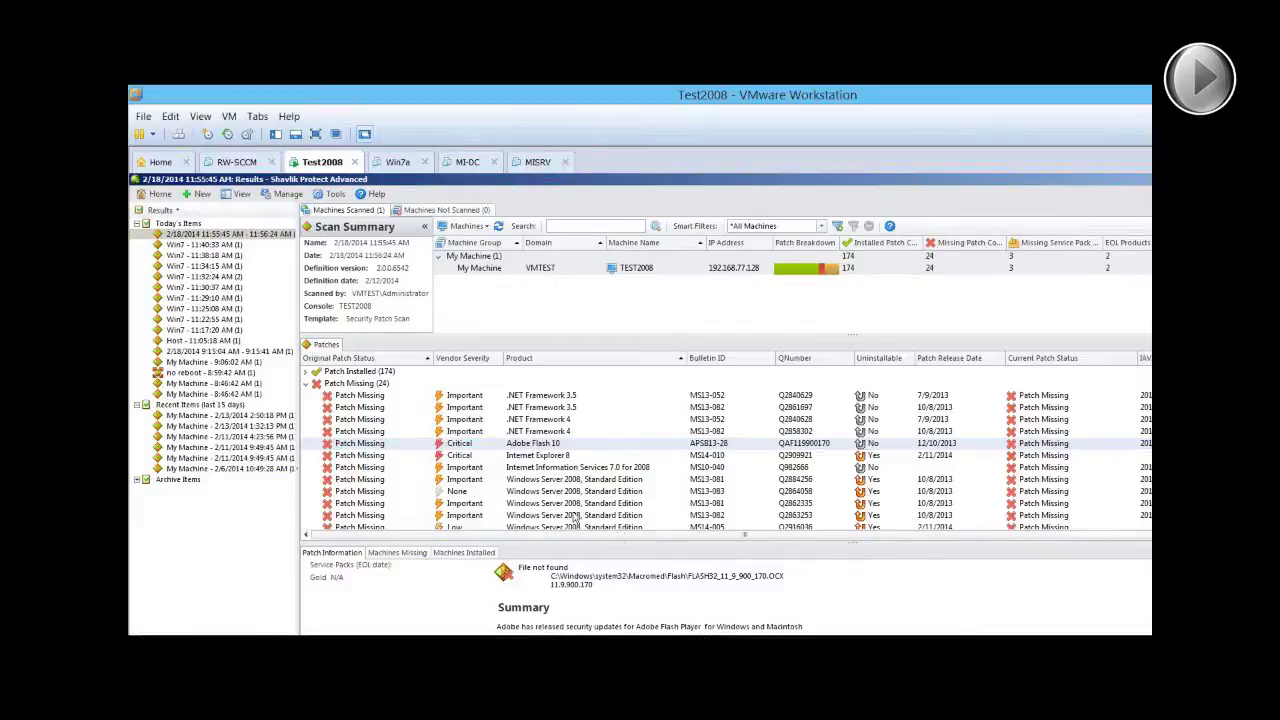
pyautogui.click(306, 384)
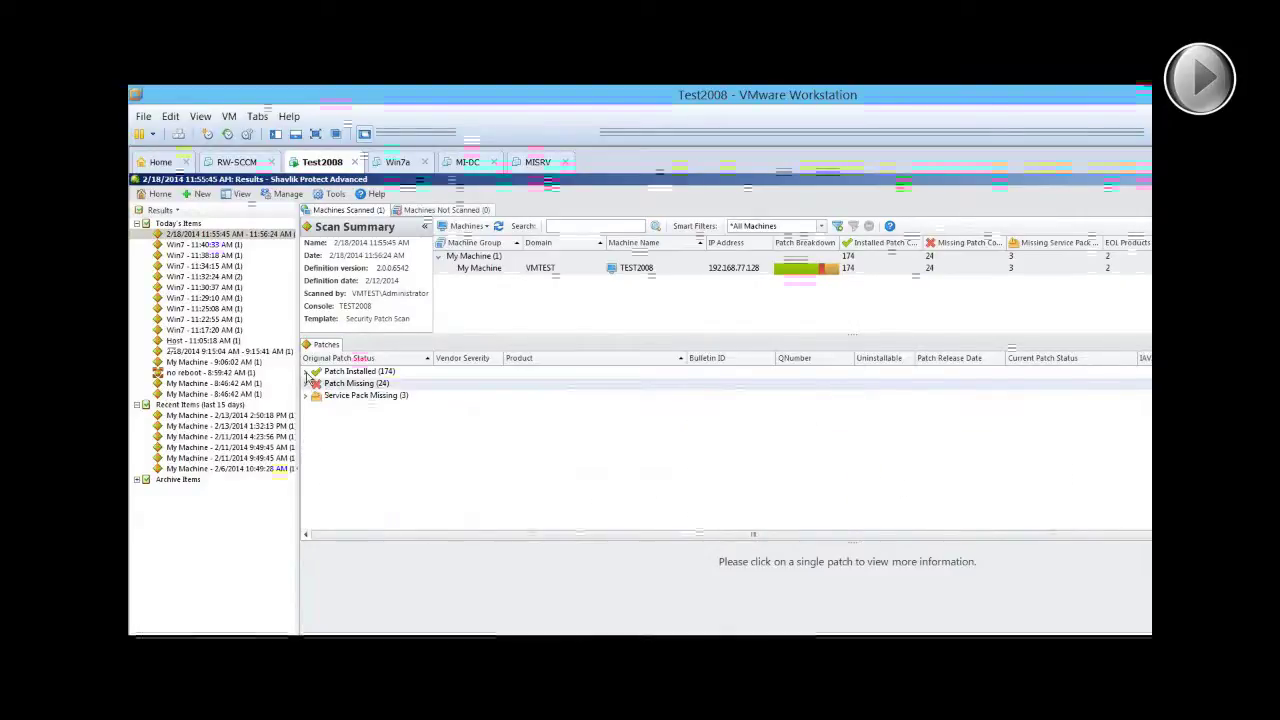
pyautogui.click(307, 372)
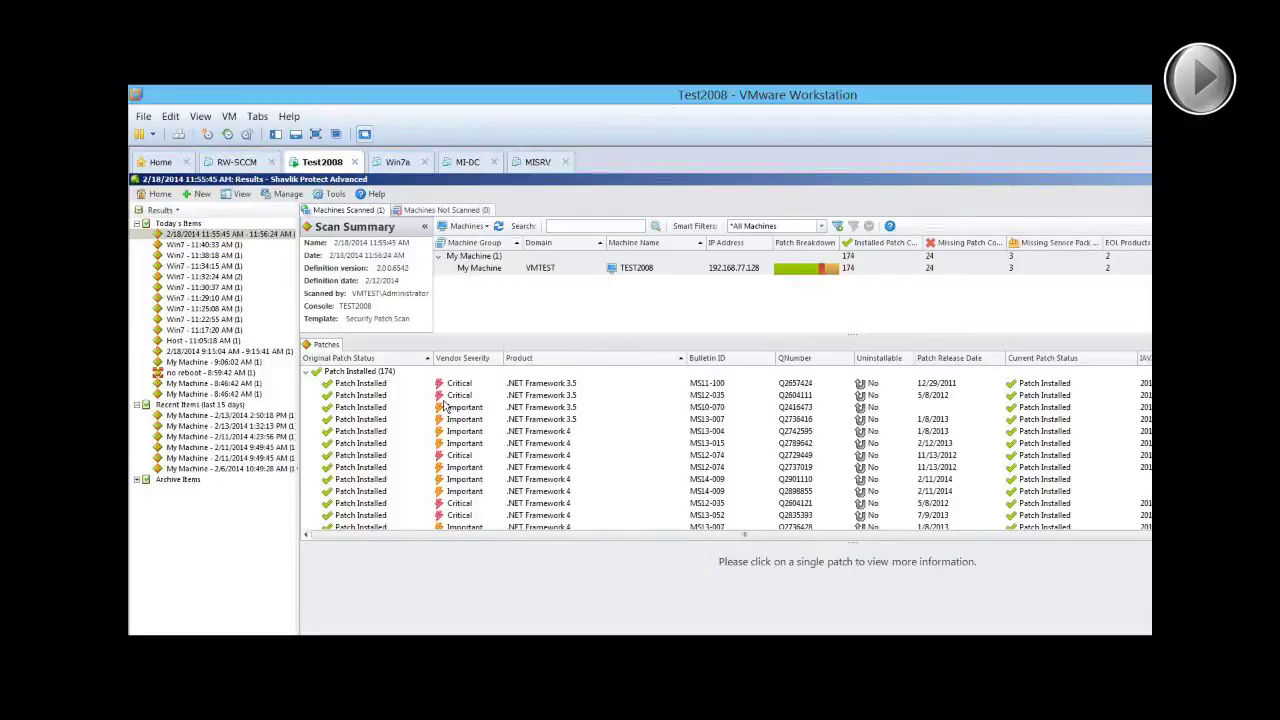
# Review the actions available for the installed patches, including the CSV export, and select the .NET Framework 4 patch Q2901110
pyautogui.rightClick(359, 374)
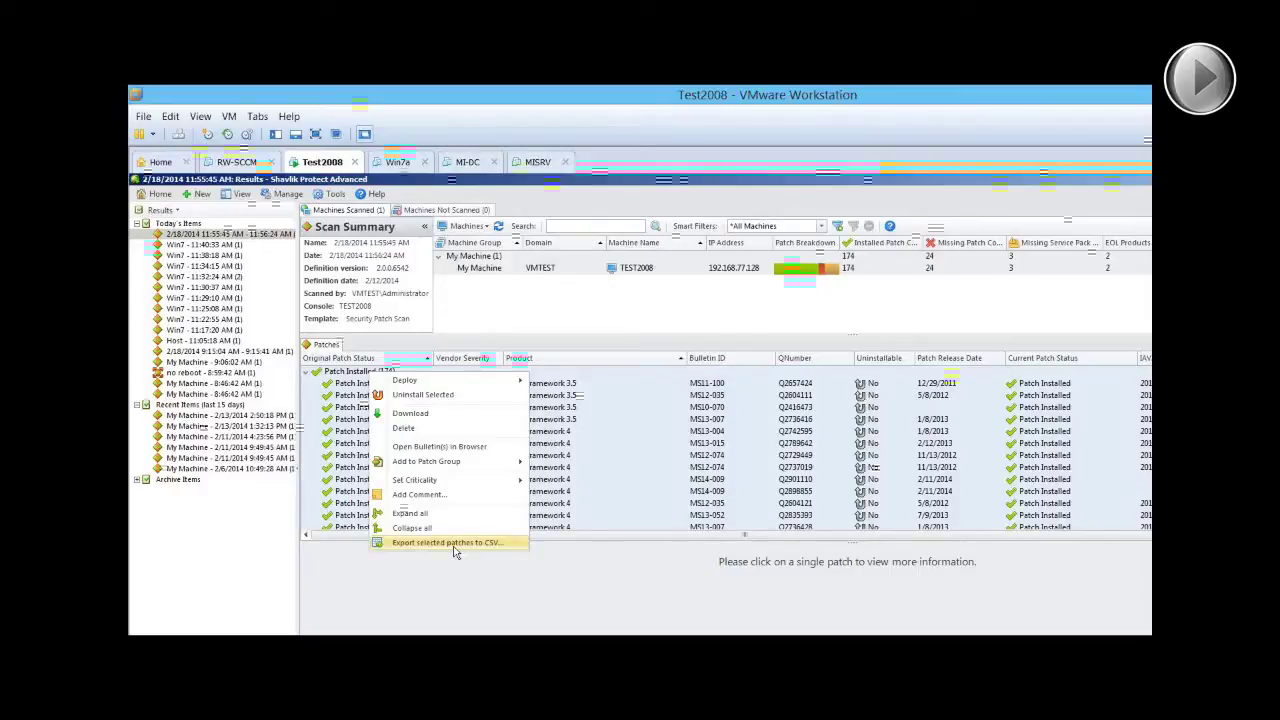
pyautogui.click(496, 598)
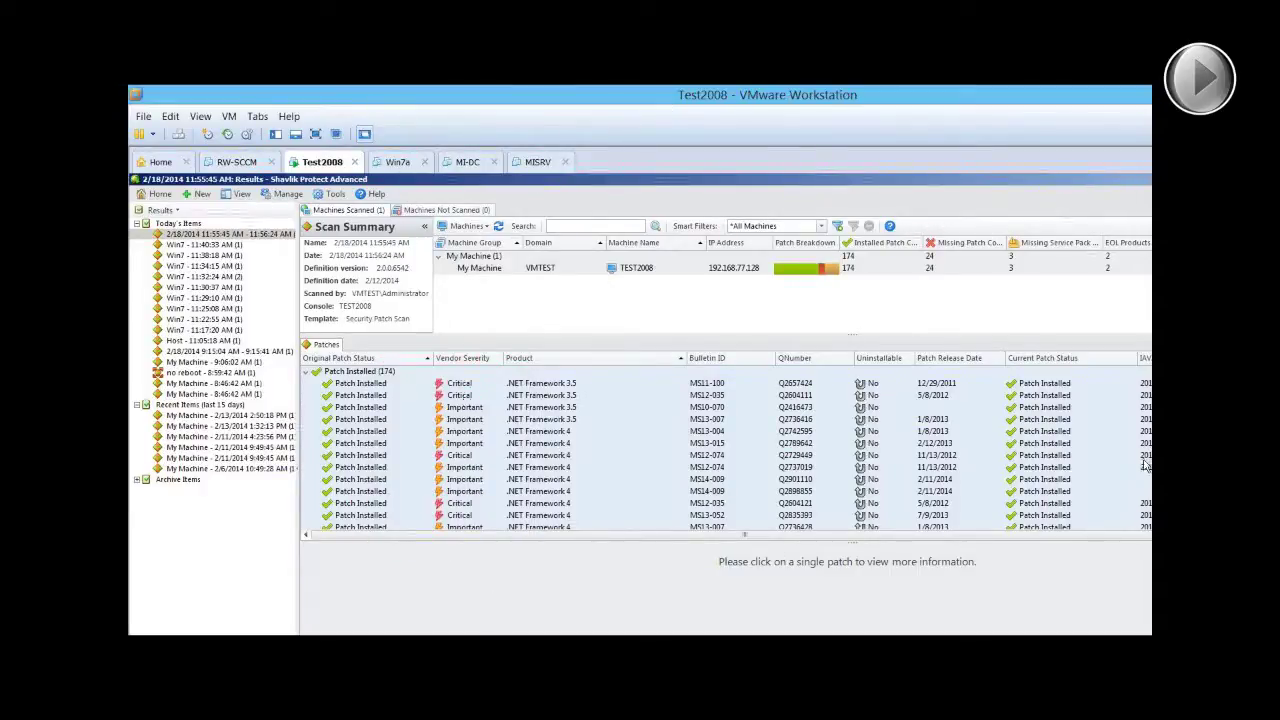
pyautogui.click(636, 479)
# Move the Uninstallable column beside the original patch status and sort the installed patches so that uninstallable ones come first
pyautogui.moveTo(796, 537); pyautogui.dragTo(600, 511)
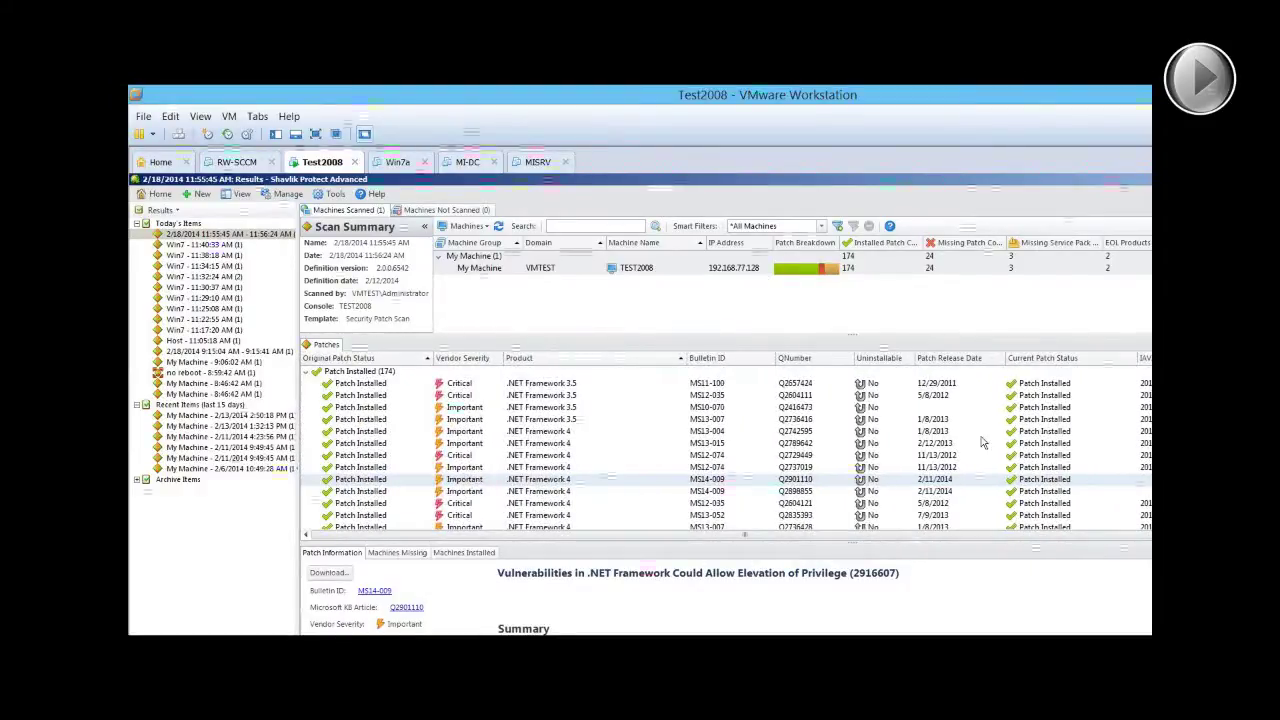
pyautogui.moveTo(889, 360); pyautogui.dragTo(463, 363)
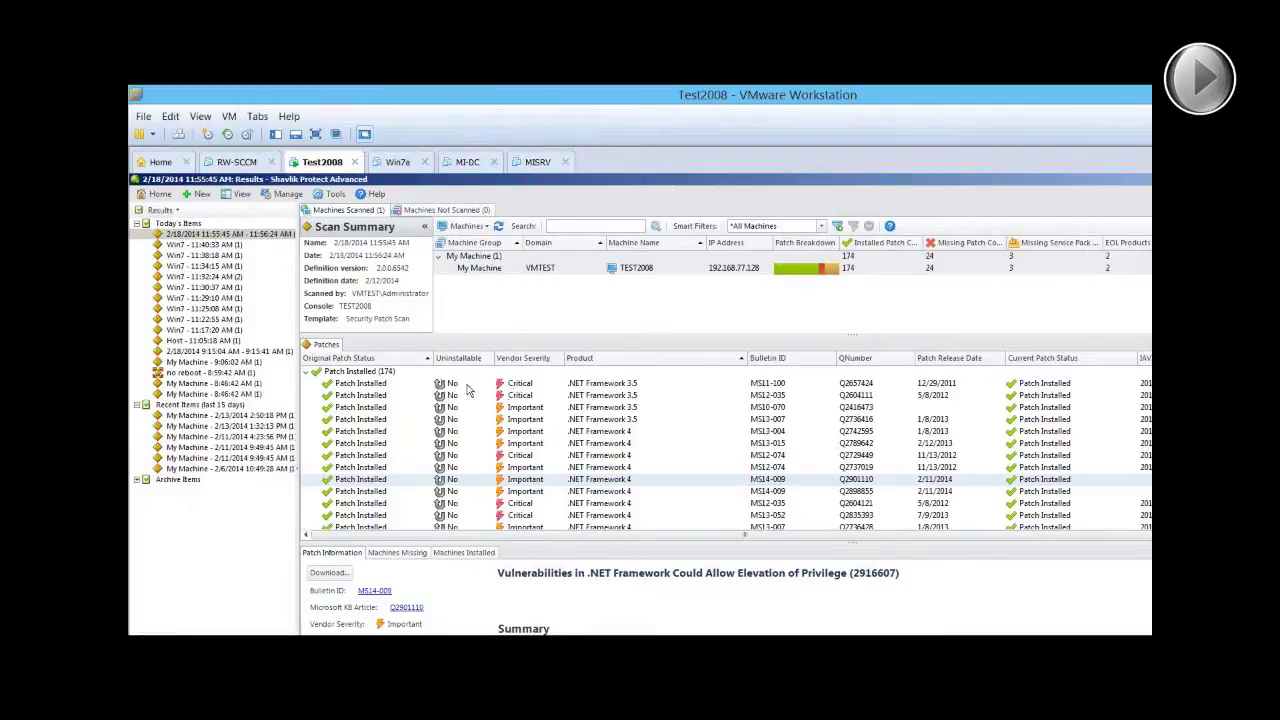
pyautogui.click(463, 360)
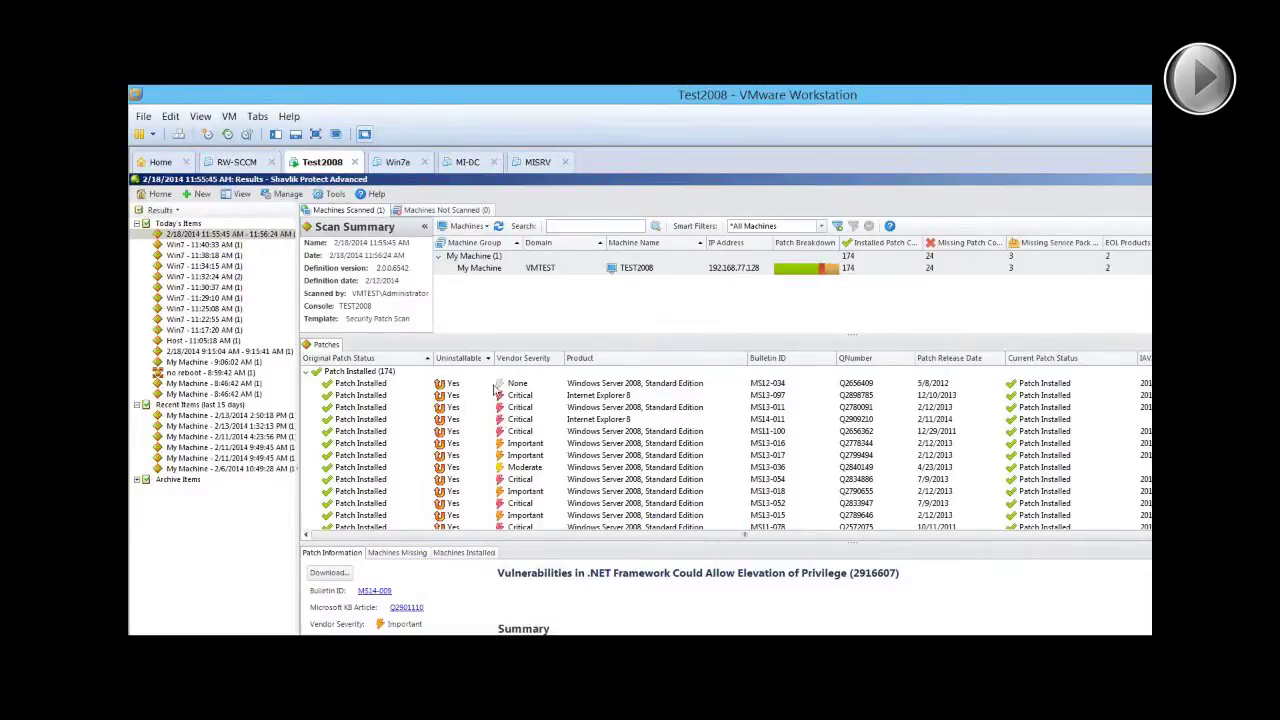
# Review the uninstall action for patch MS12-034 without running it, and examine which installed patches can be uninstalled
pyautogui.rightClick(456, 386)
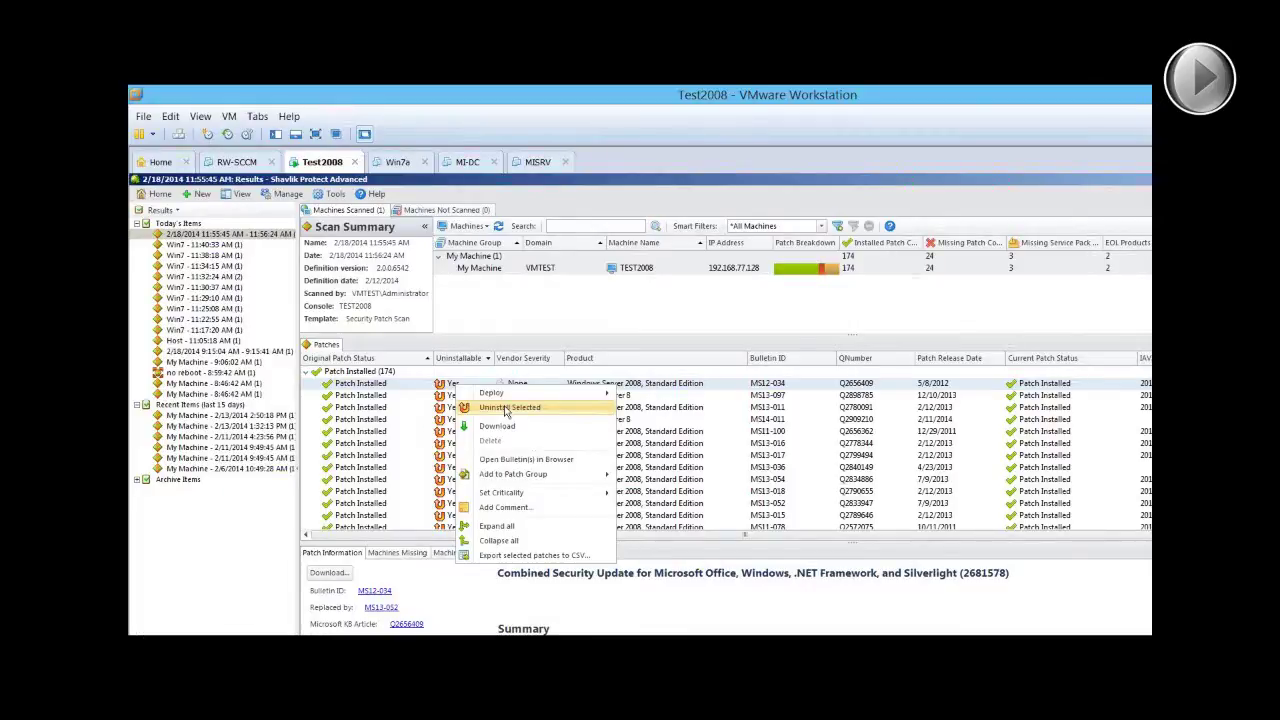
pyautogui.click(423, 408)
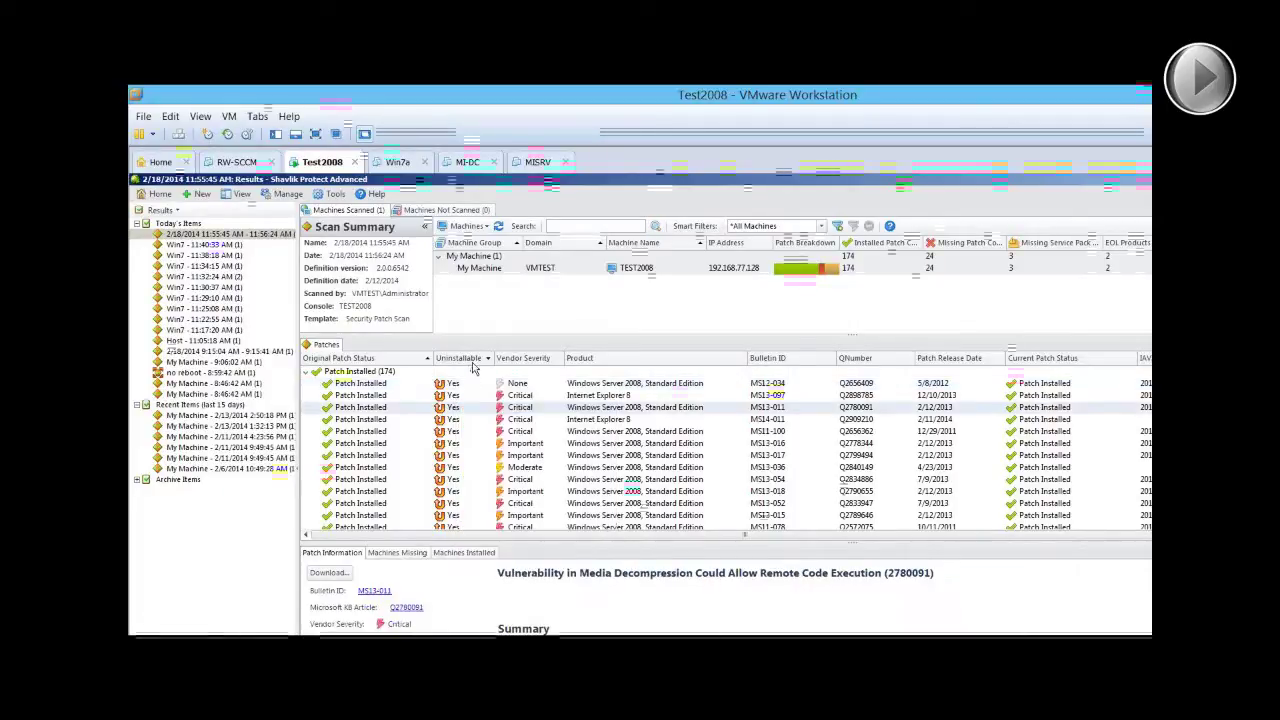
pyautogui.scroll(-1, 468, 362)
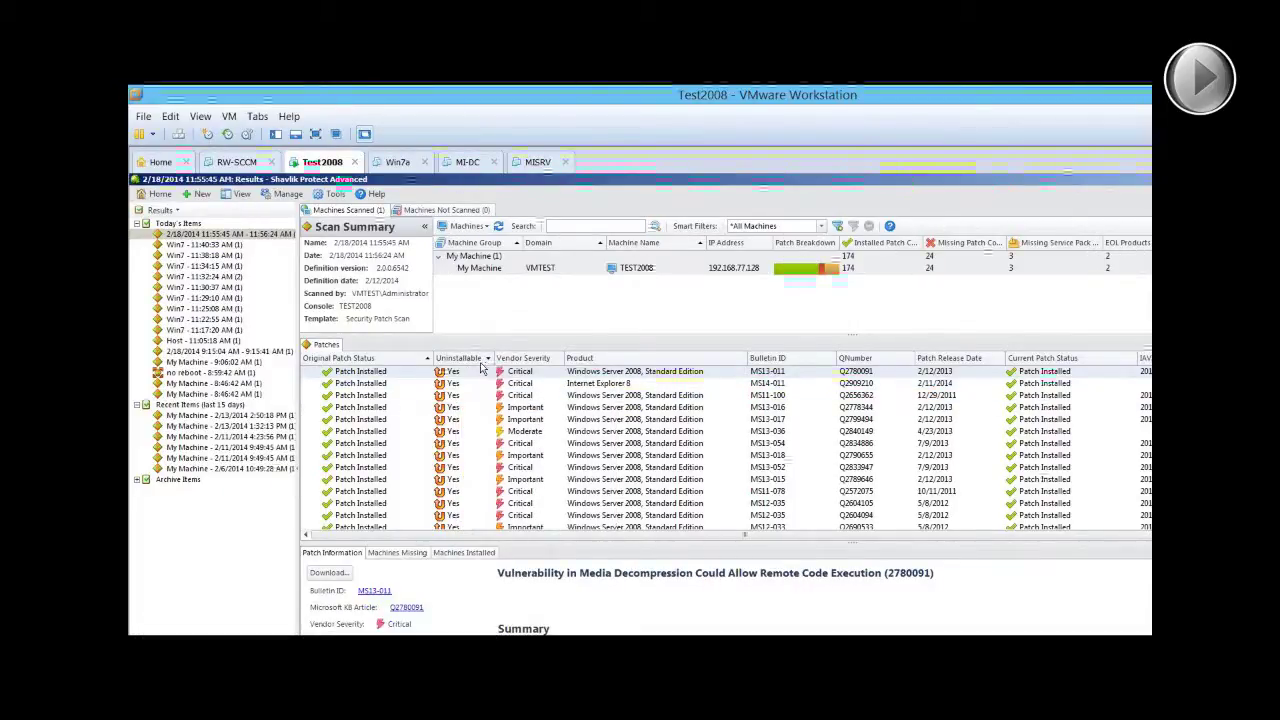
pyautogui.scroll(-5, 725, 448)
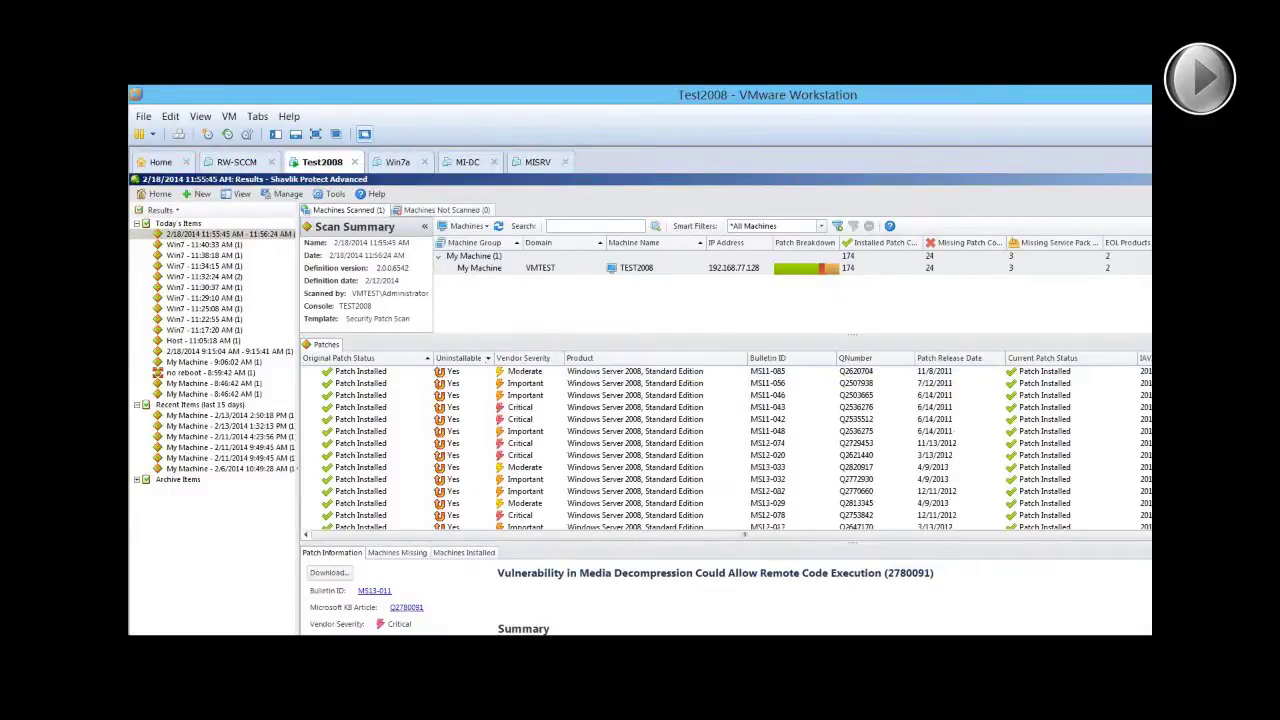
pyautogui.scroll(-10, 551, 473)
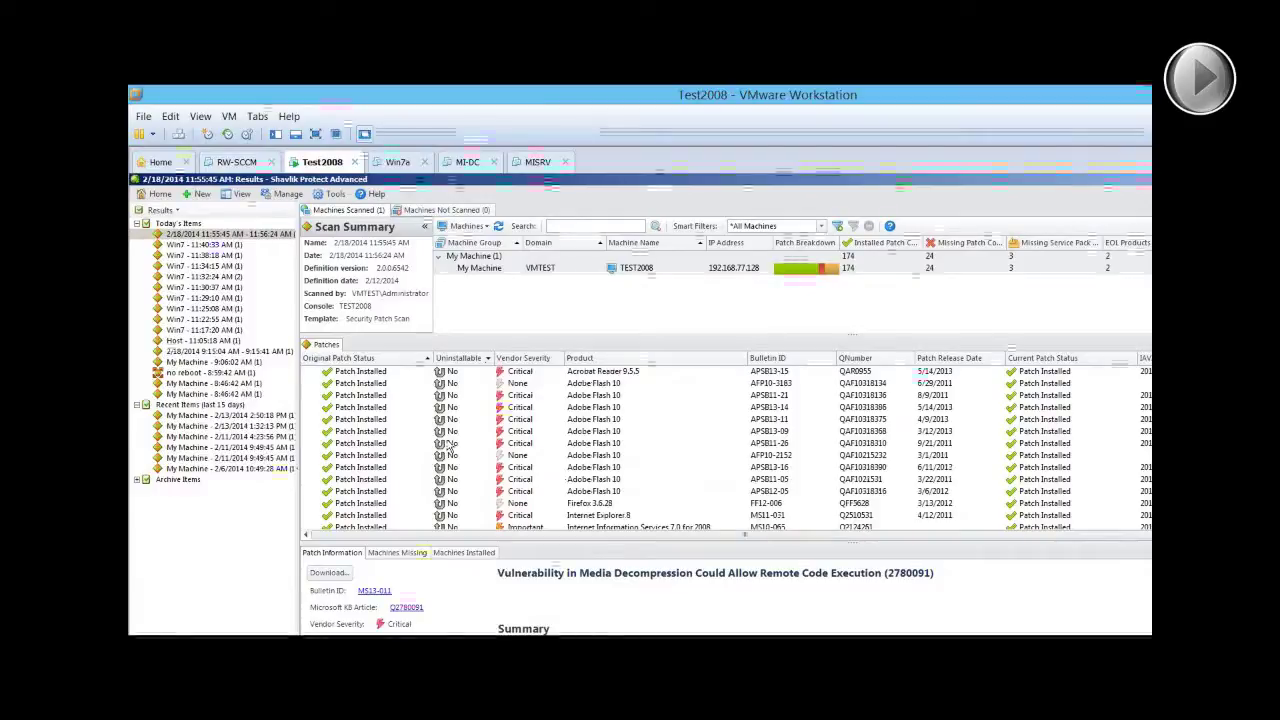
# Collapse the installed patches, select all entries under the missing patches and open a deployment of all missing patches
pyautogui.click(311, 358)
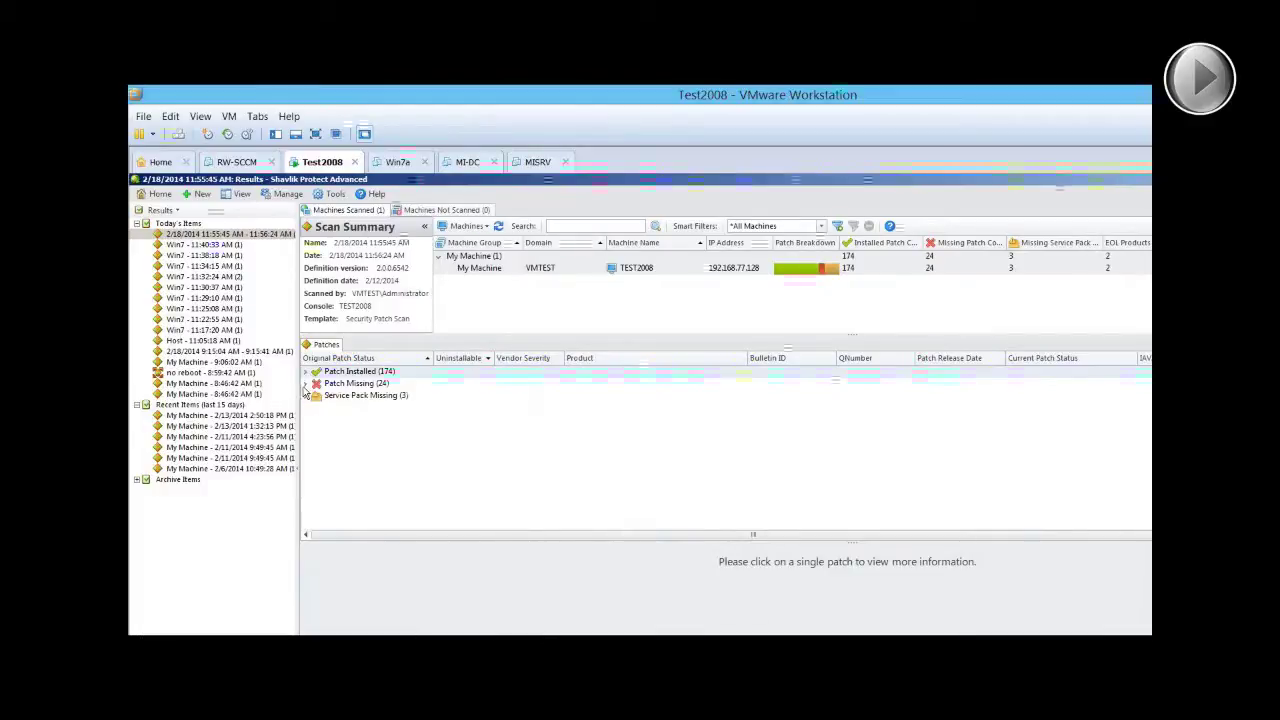
pyautogui.click(305, 384)
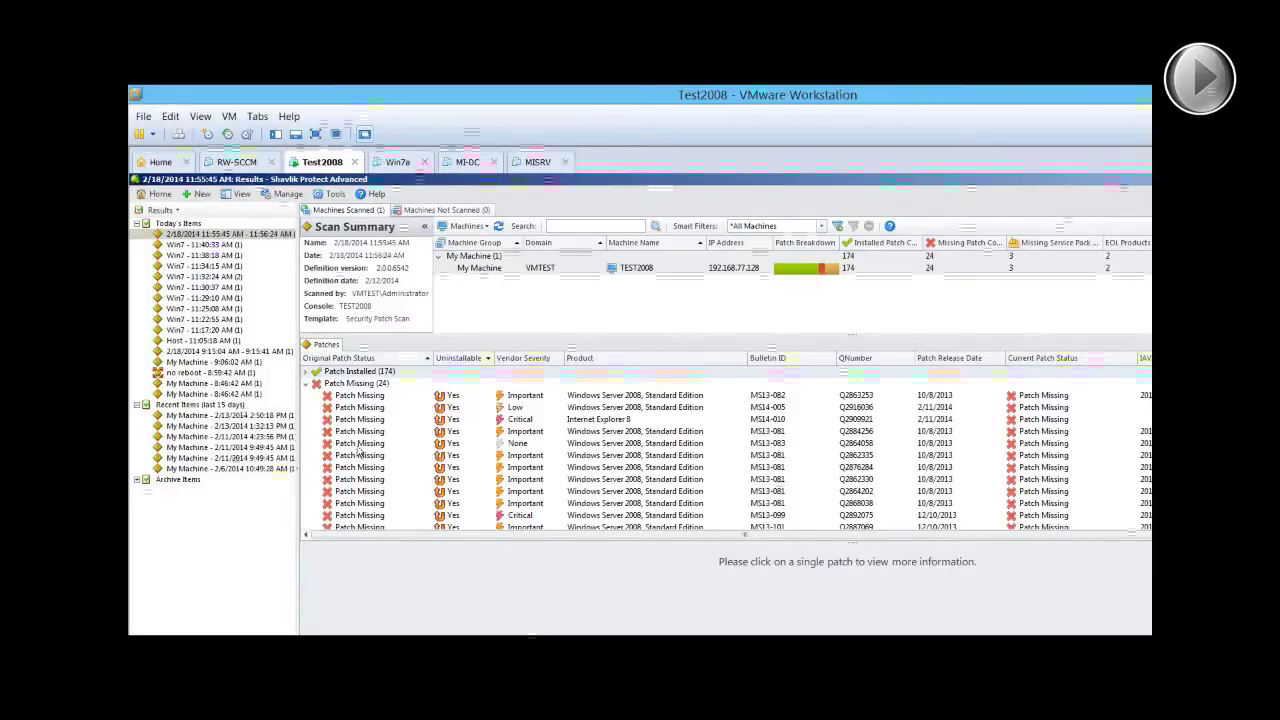
pyautogui.click(363, 396)
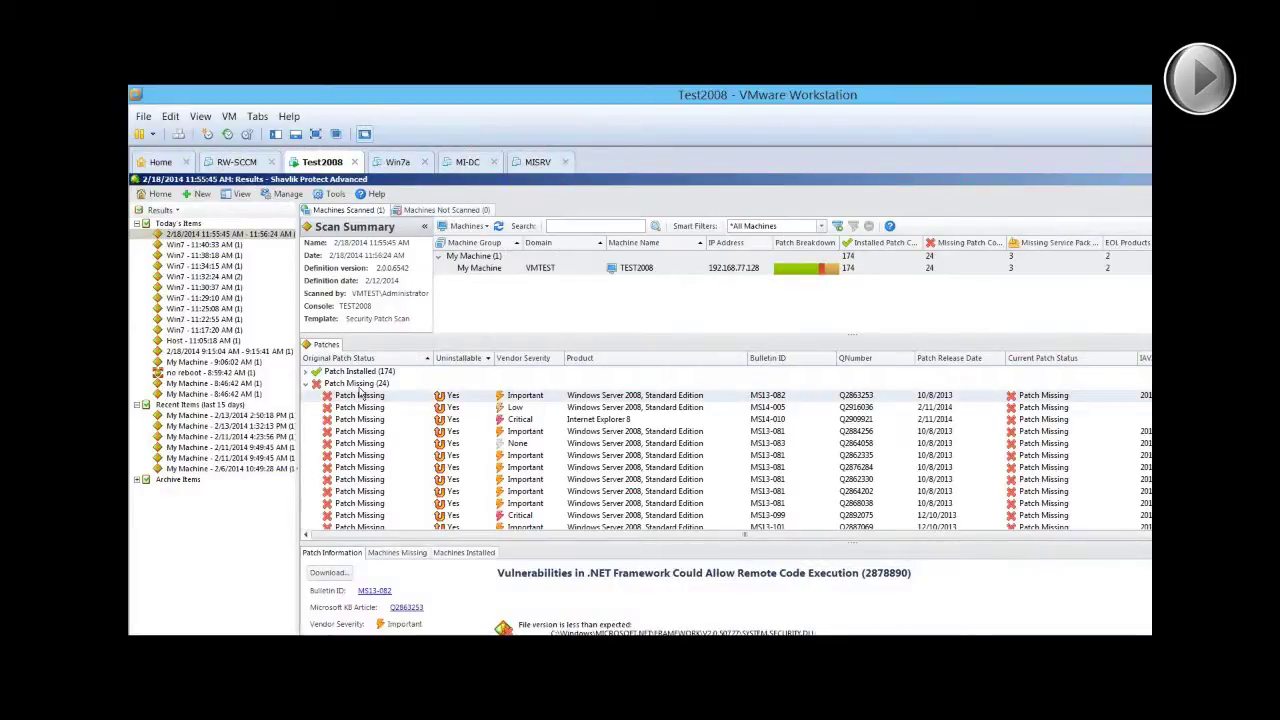
pyautogui.hotkey('ctrl', 'a')
pyautogui.rightClick(362, 388)
pyautogui.moveTo(445, 400)
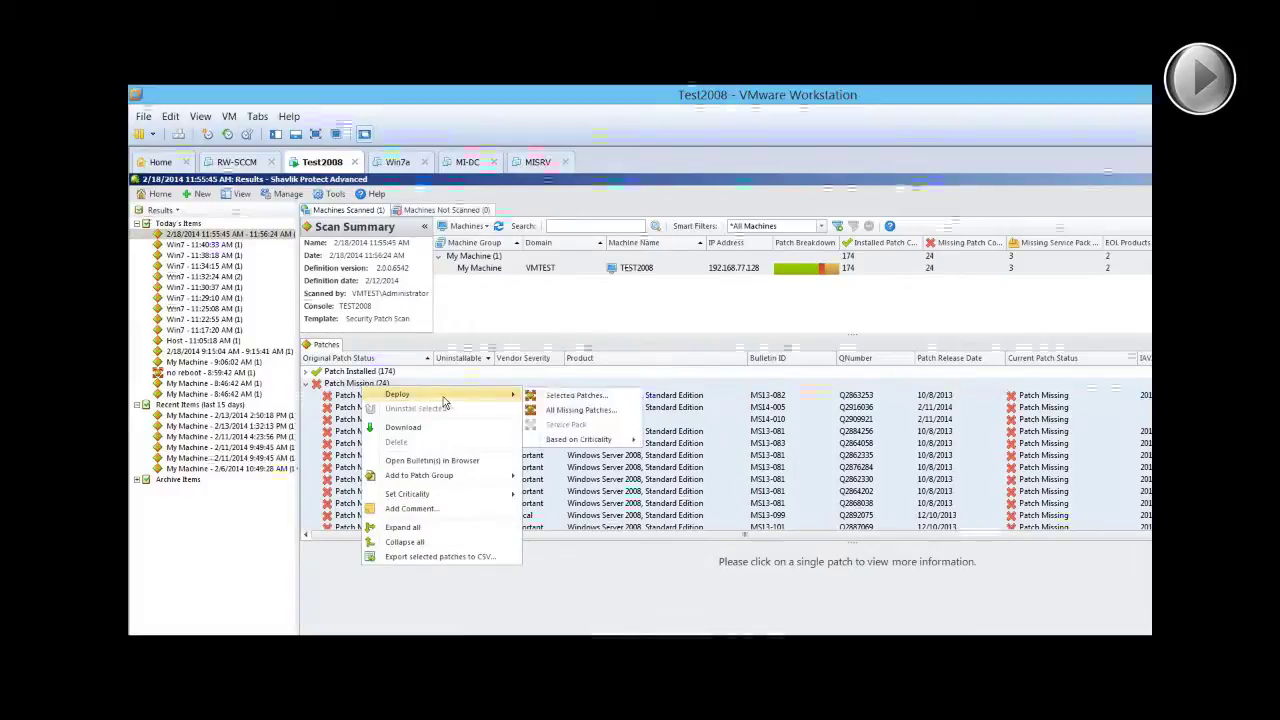
pyautogui.click(562, 411)
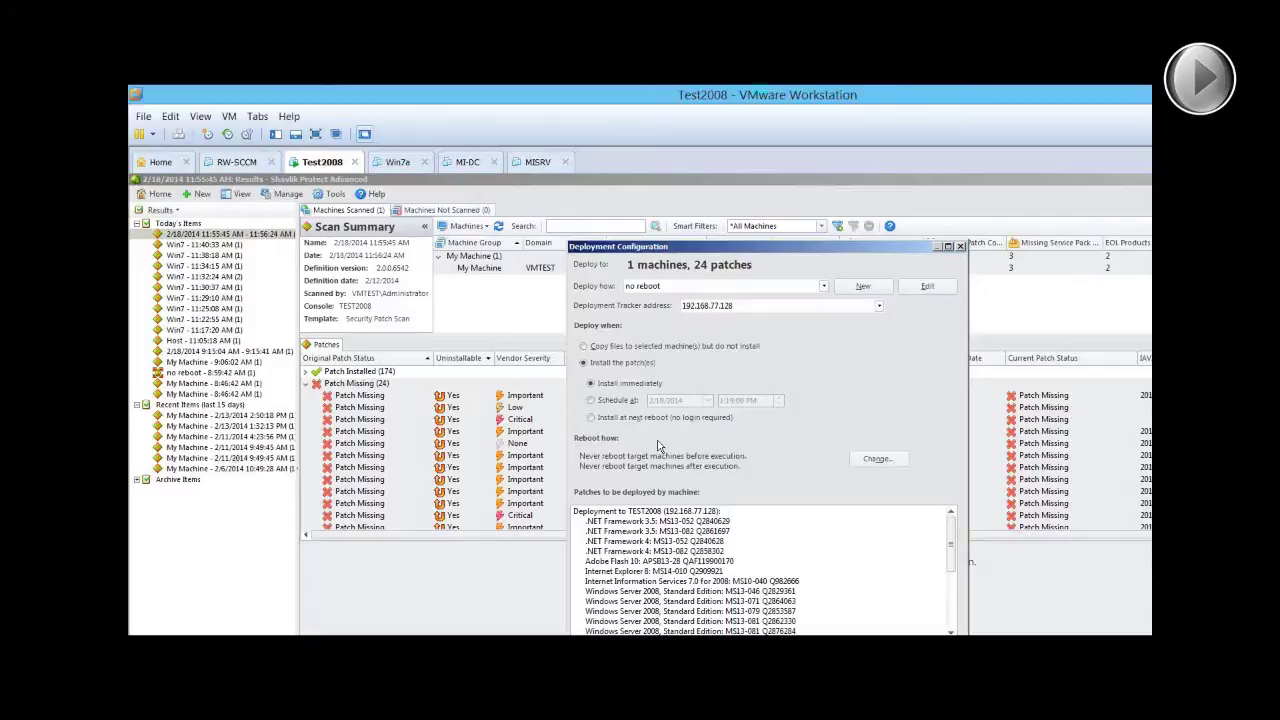
# Try the copy-only option and a schedule of 2/22/2014, and set the patches to install at next reboot
pyautogui.click(677, 352)
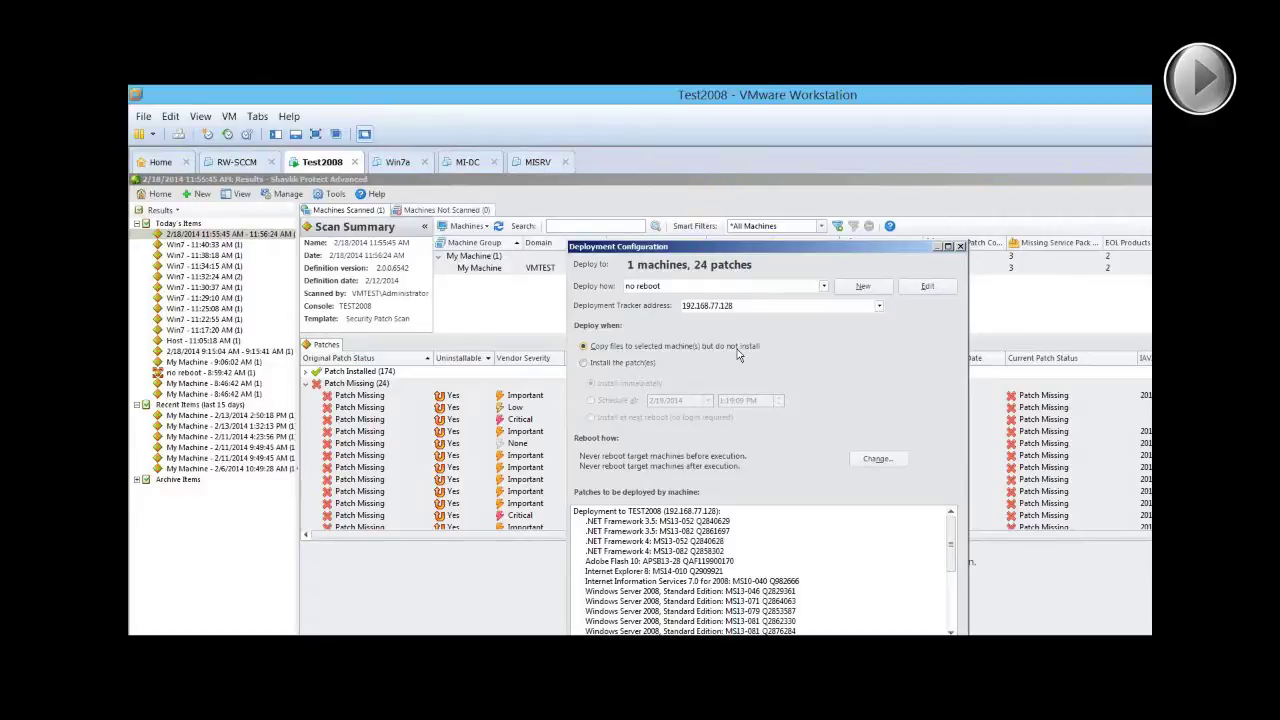
pyautogui.click(638, 364)
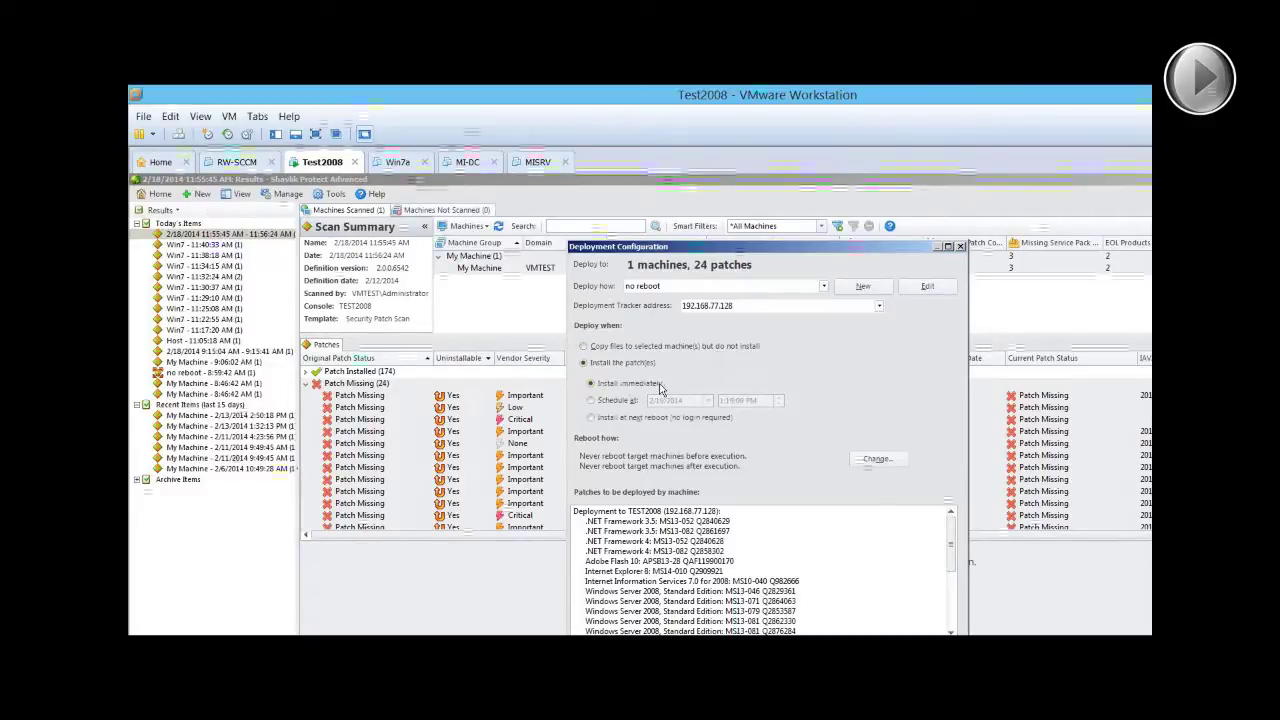
pyautogui.click(622, 401)
pyautogui.click(708, 401)
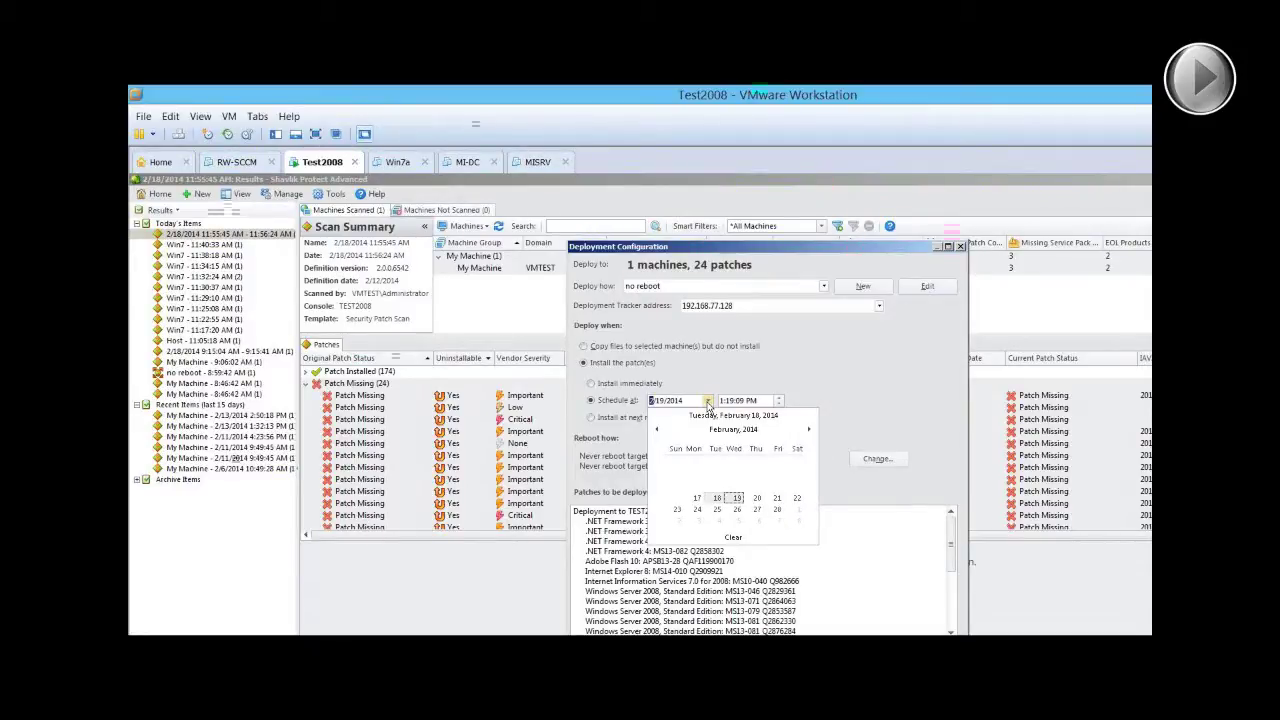
pyautogui.click(797, 498)
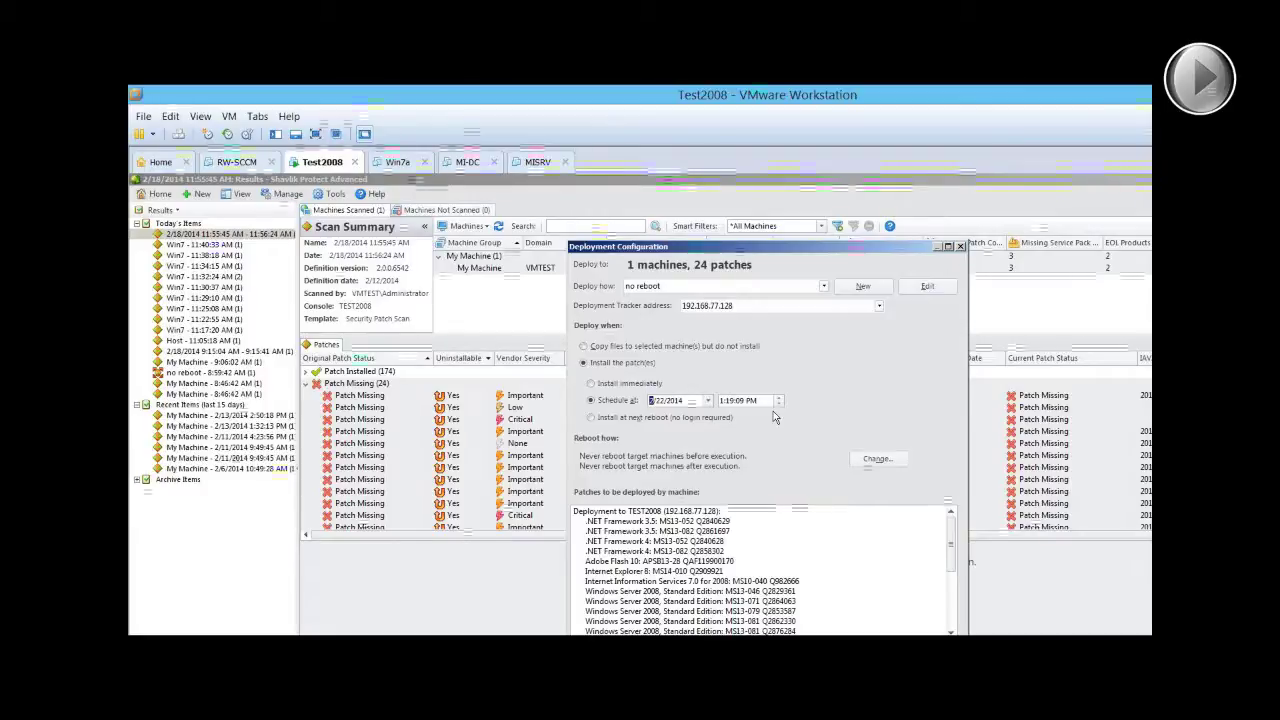
pyautogui.click(621, 419)
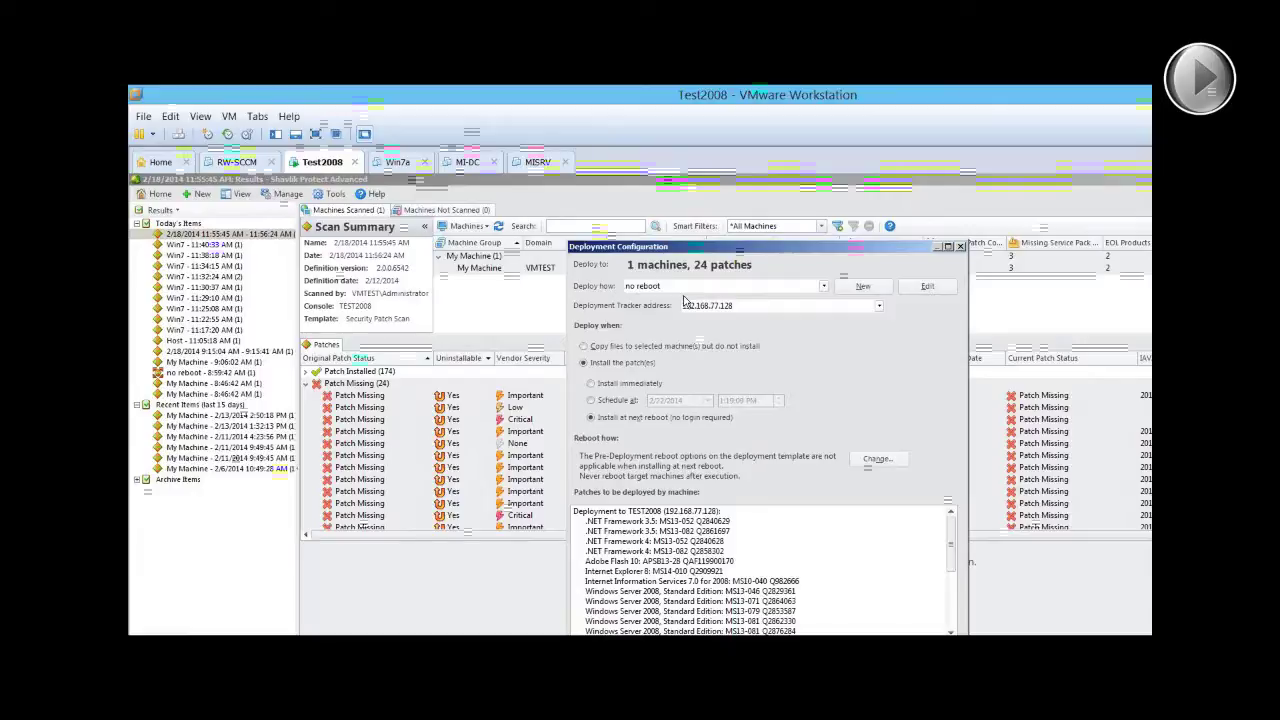
# Start a new deployment template that removes temp files after deployment and shuts down SQL Server and IIS Server before it
pyautogui.click(863, 287)
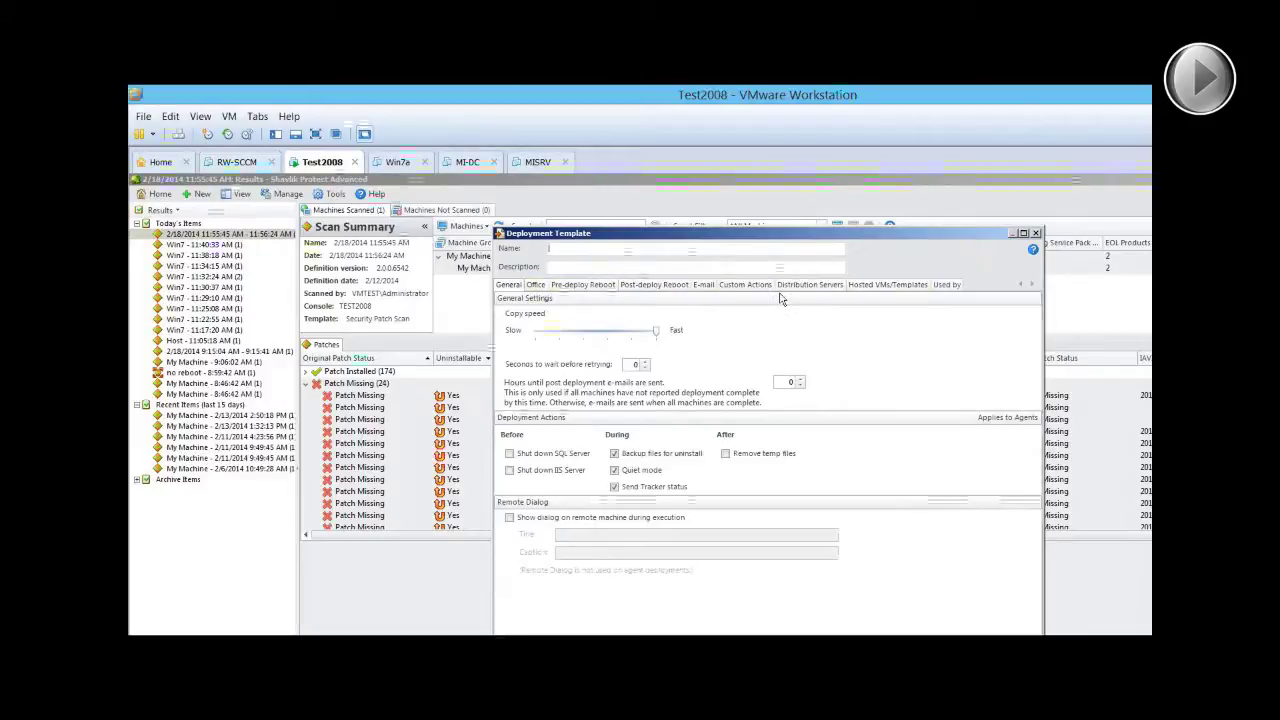
pyautogui.click(774, 456)
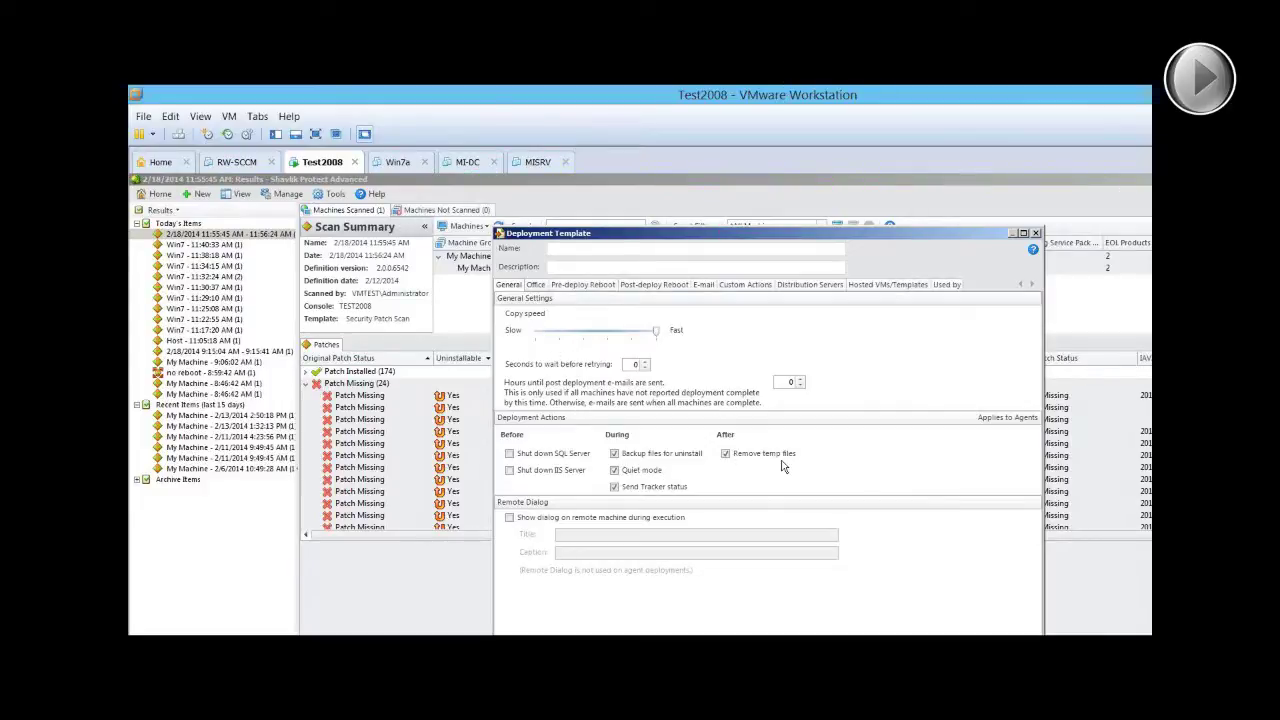
pyautogui.click(576, 455)
pyautogui.click(563, 474)
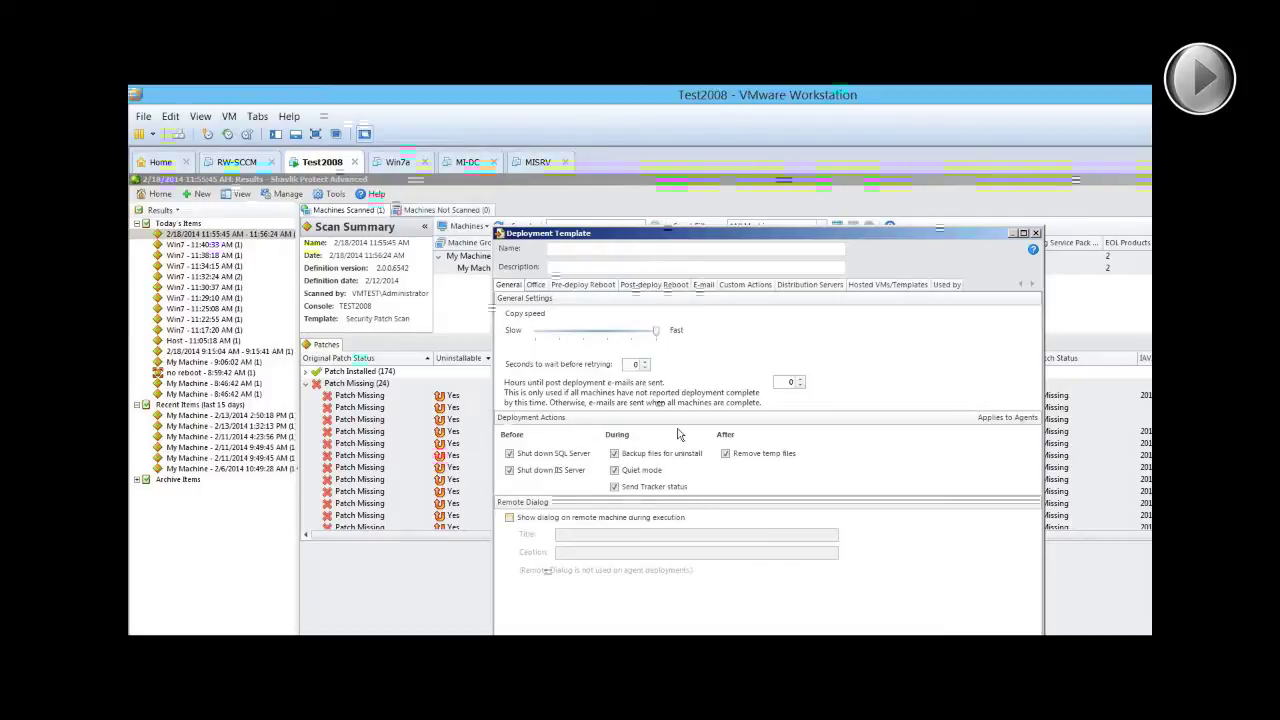
# Try the never-reboot and reboot-when-needed options for post-deployment, and set the template to always reboot after deployment
pyautogui.click(654, 285)
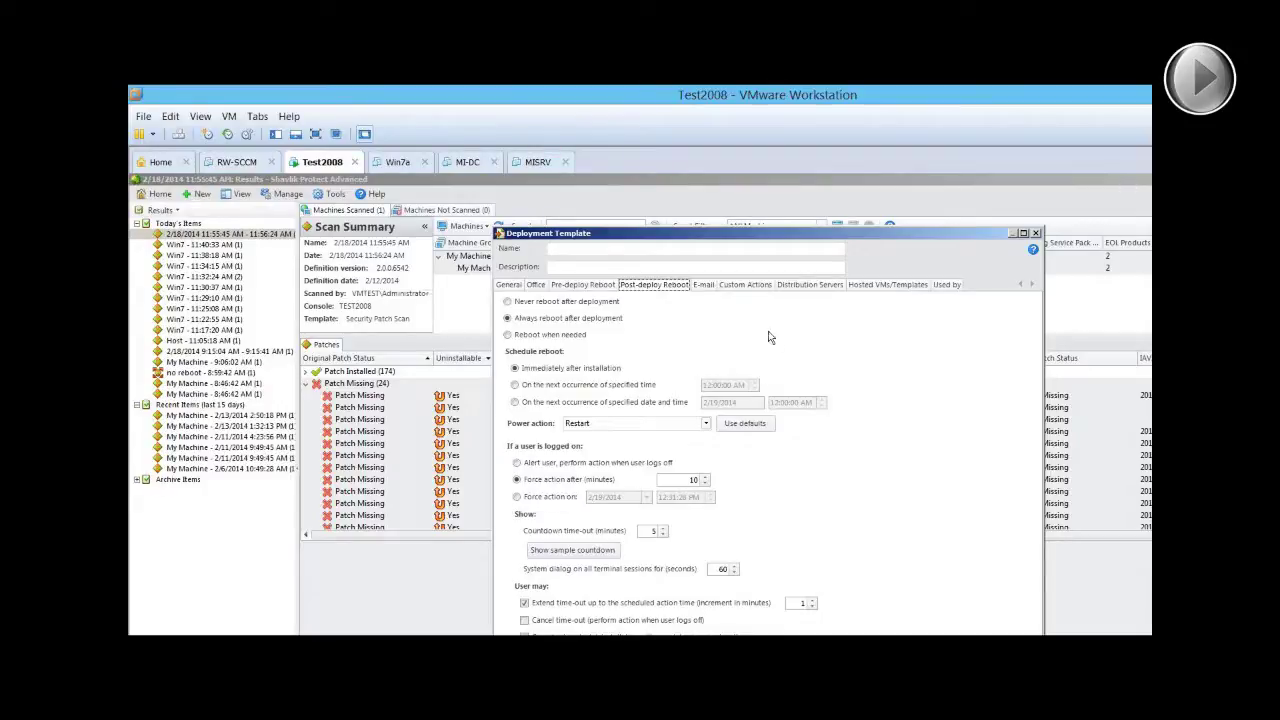
pyautogui.click(578, 304)
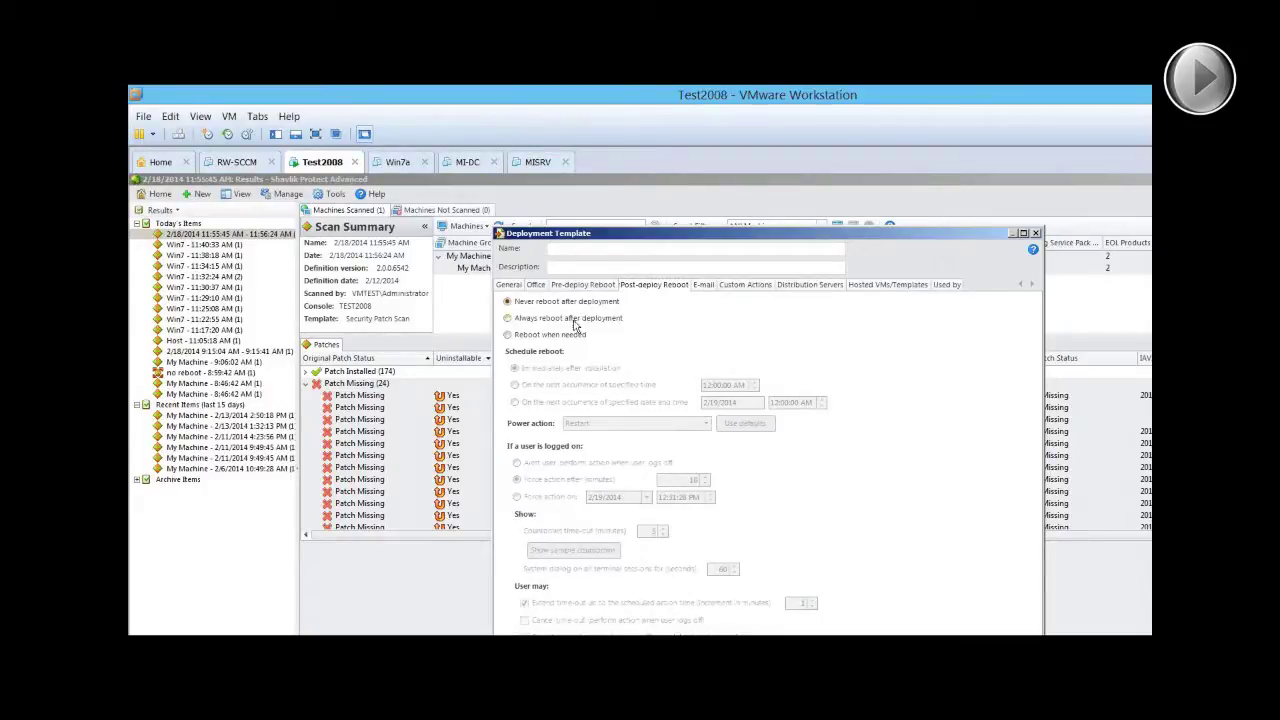
pyautogui.click(574, 318)
pyautogui.click(566, 340)
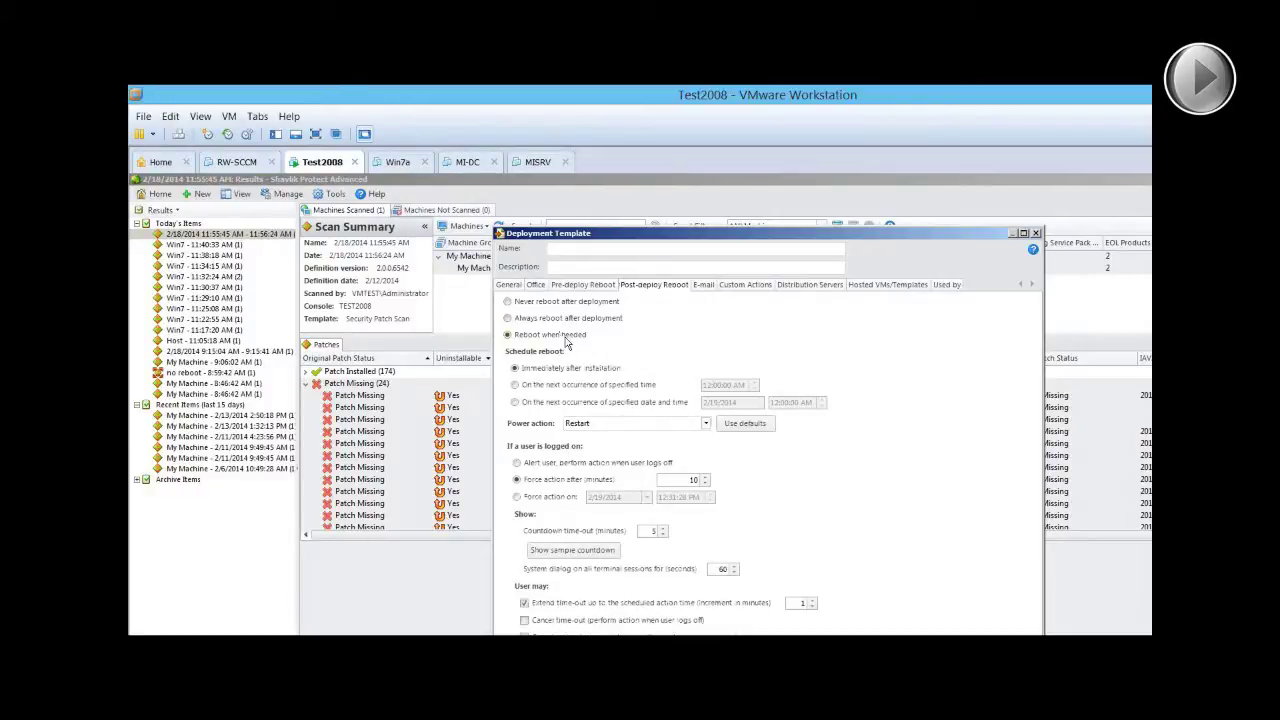
pyautogui.click(508, 318)
# Schedule the post-deployment reboot on the next occurrence of a specified date and time, with Restart as the power action
pyautogui.click(603, 391)
pyautogui.click(607, 403)
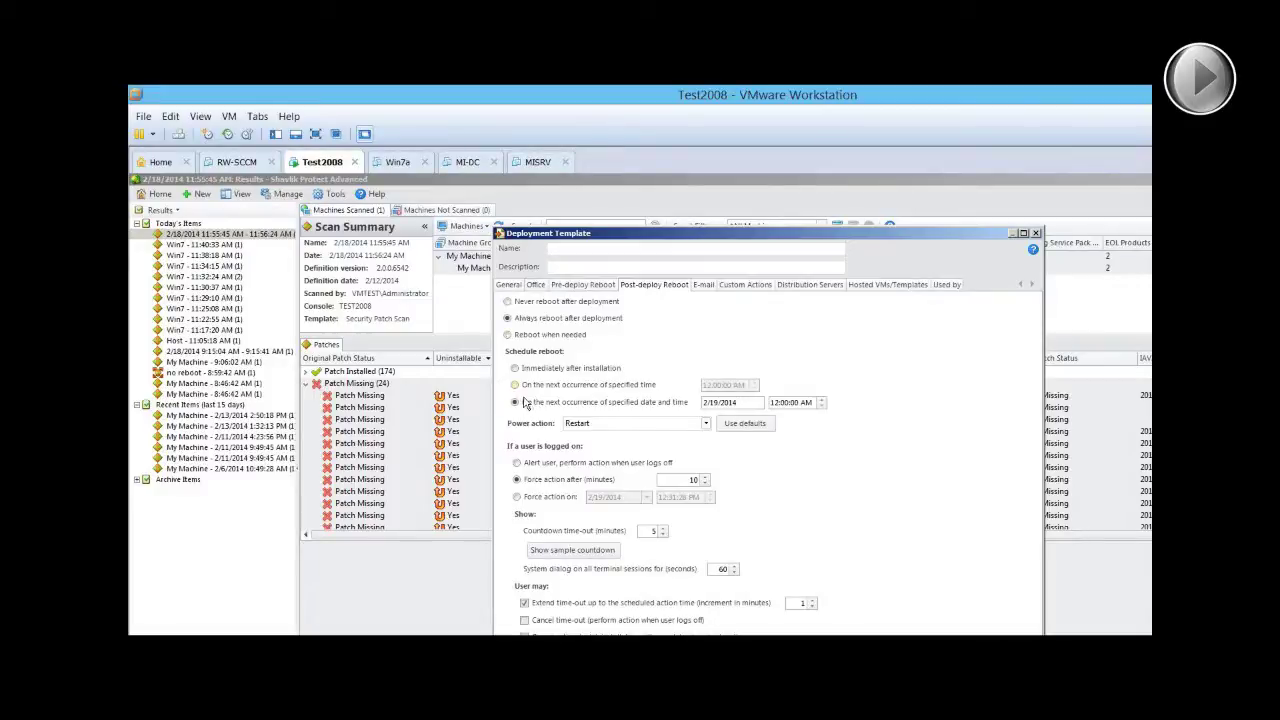
pyautogui.click(706, 425)
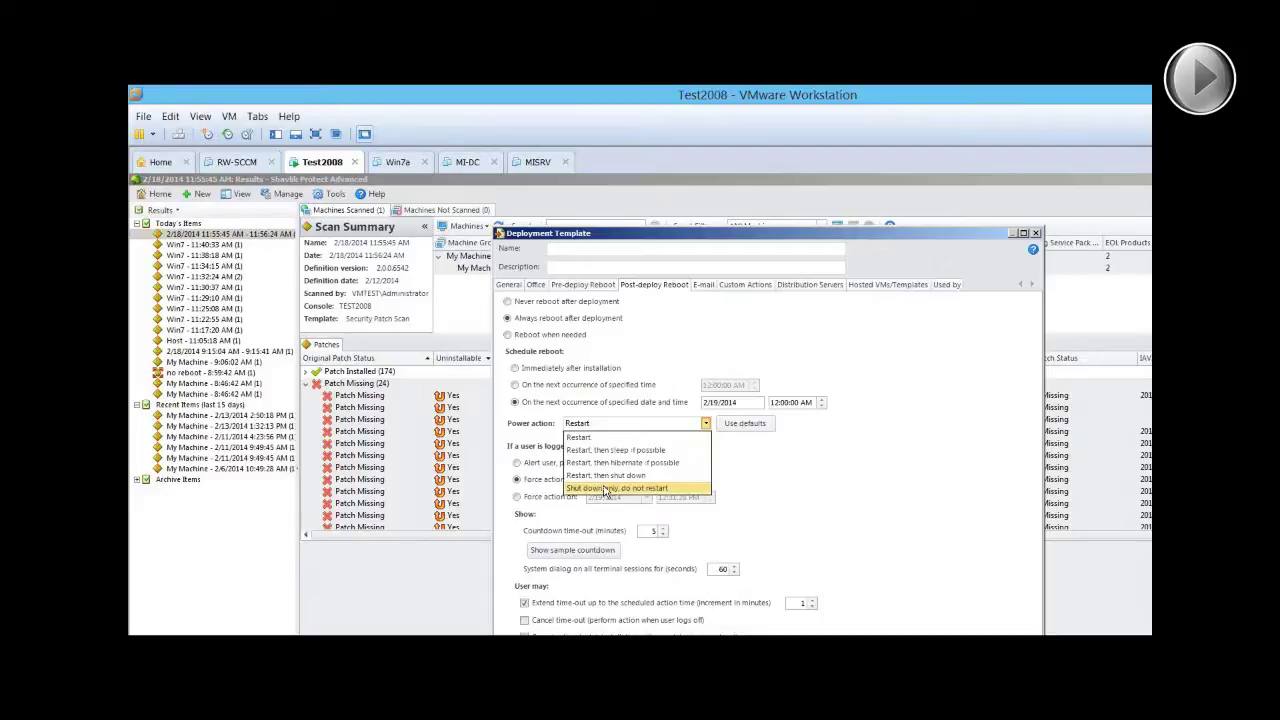
pyautogui.click(600, 437)
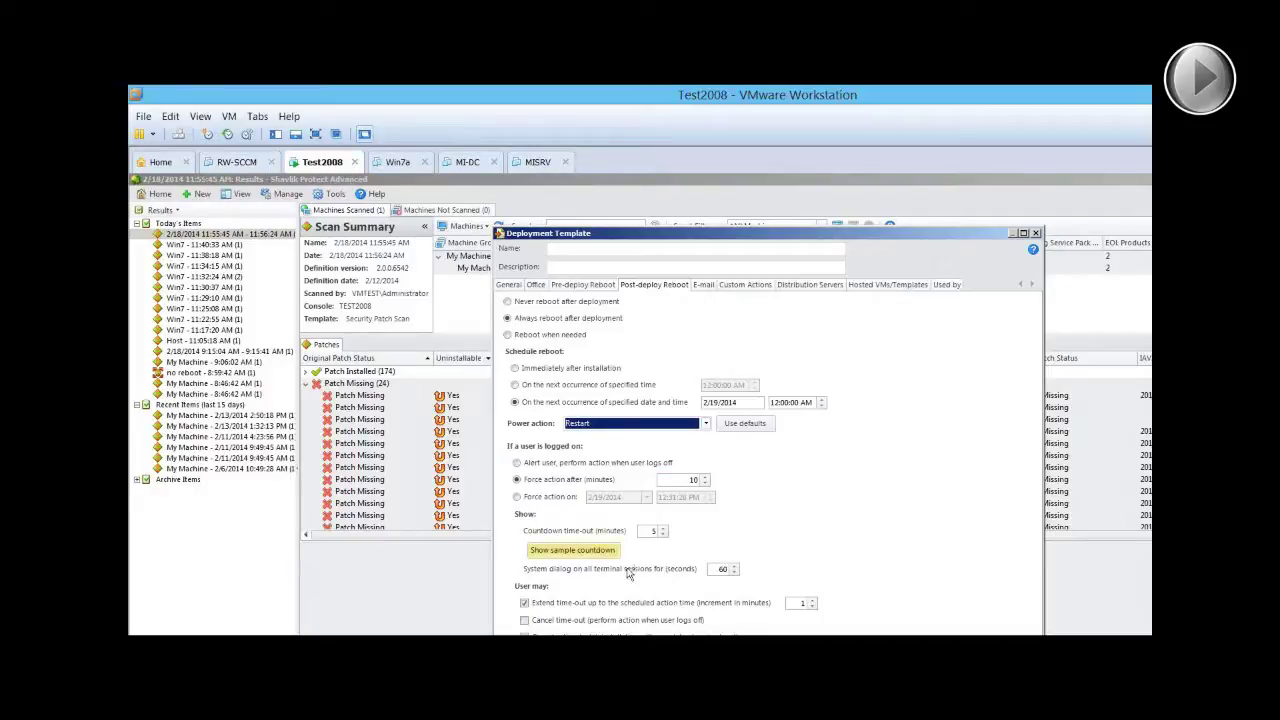
# Preview the sample reboot countdown, move its window aside to read it and minimize it
pyautogui.click(572, 550)
pyautogui.moveTo(796, 366); pyautogui.dragTo(1028, 349)
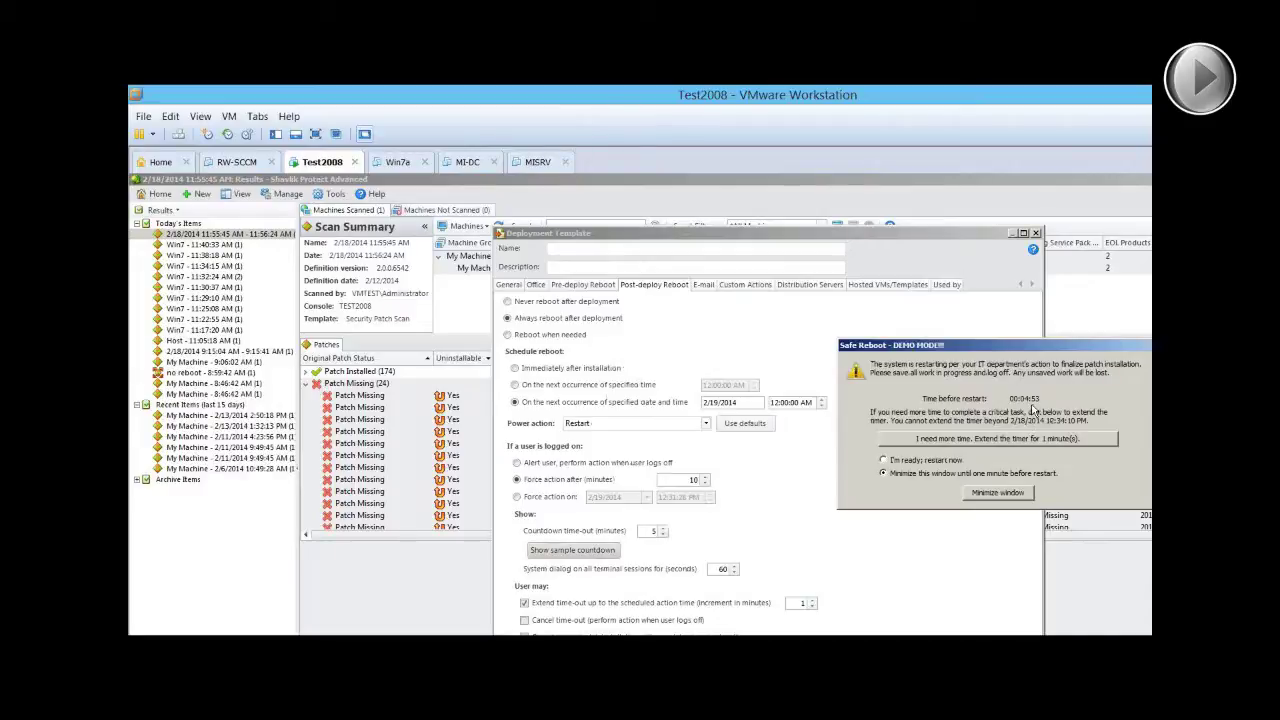
pyautogui.click(1010, 493)
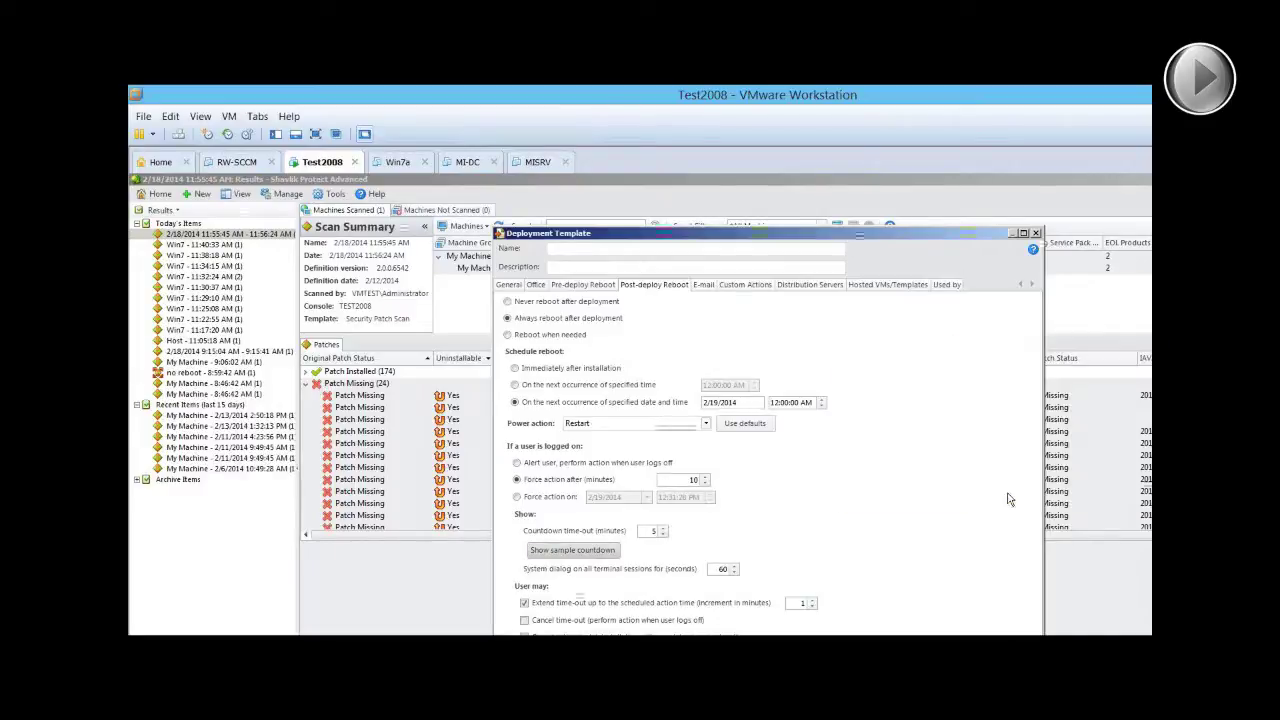
# Allow the user to cancel the reboot time-out, and preview the sample countdown with the added choices
pyautogui.click(530, 622)
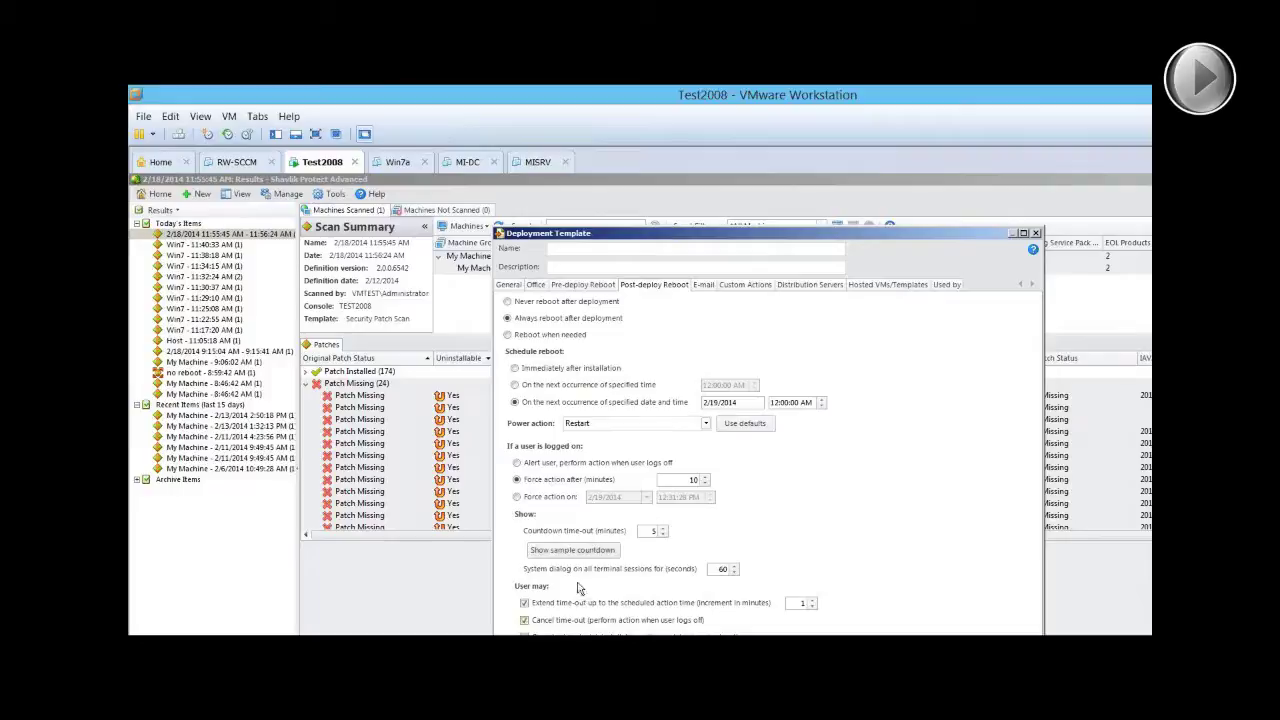
pyautogui.click(574, 551)
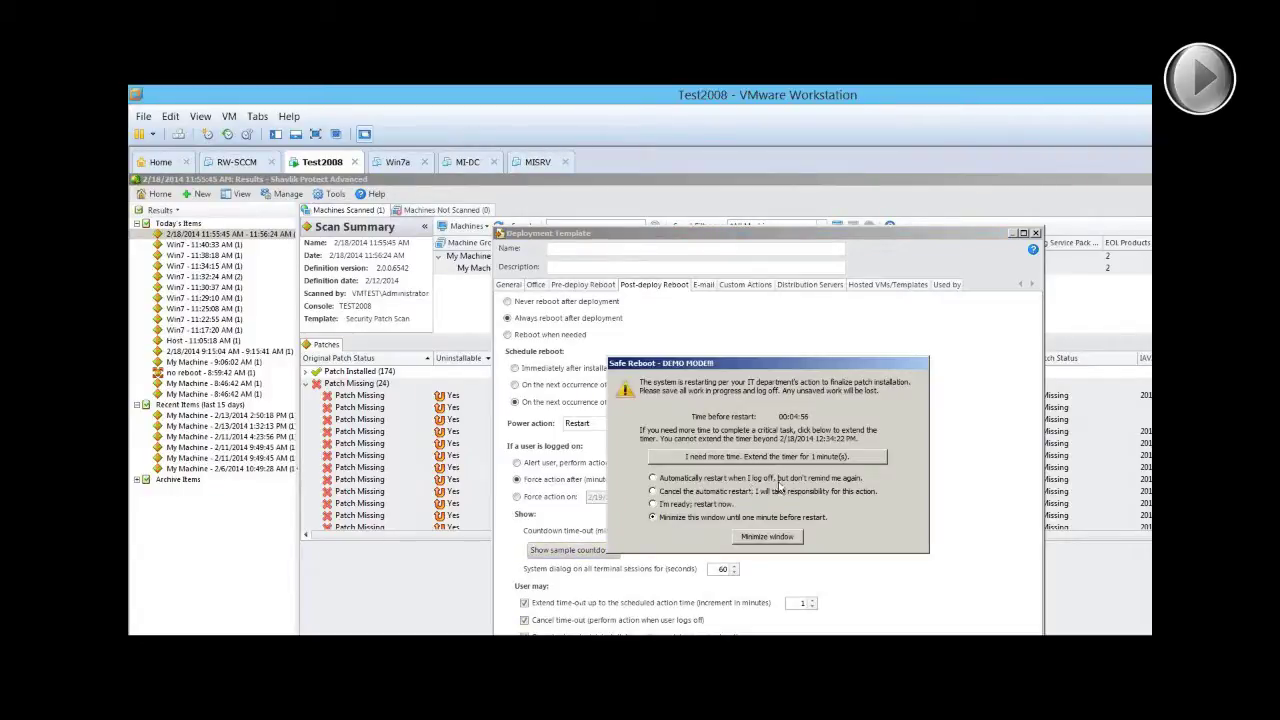
pyautogui.click(766, 537)
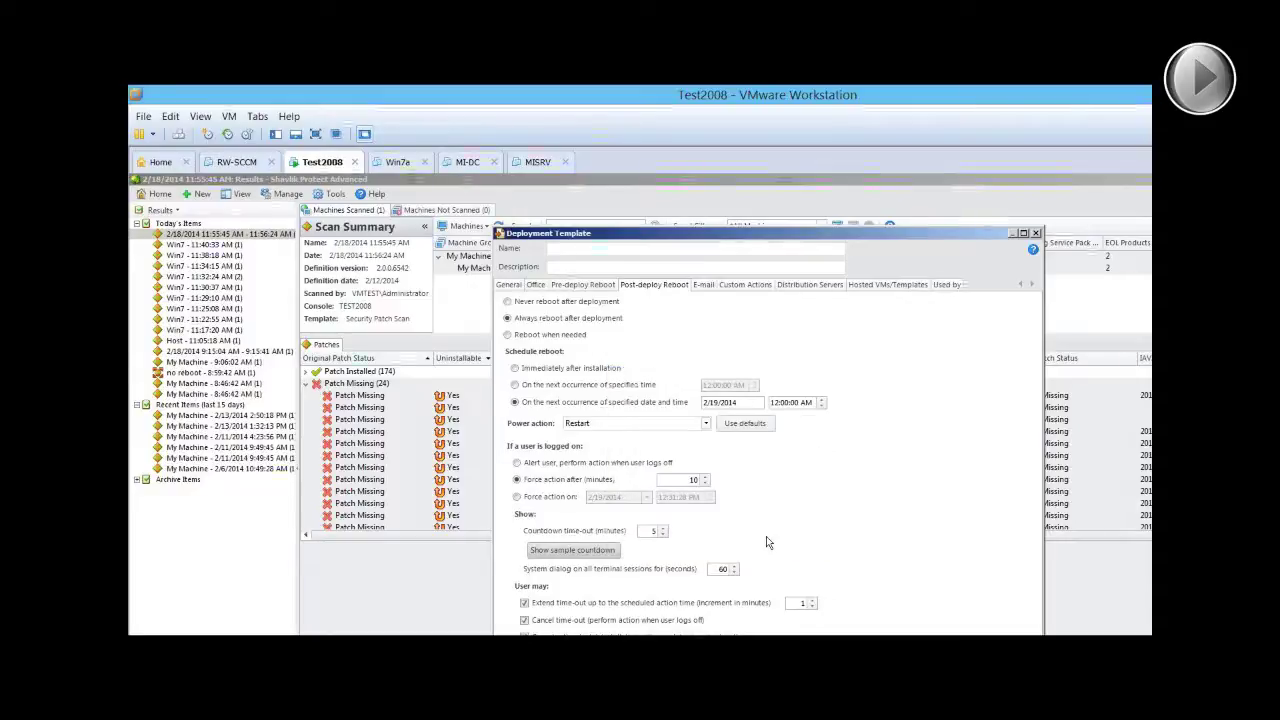
# Review the template's distribution server options, and try the pre-deployment and post-deployment snapshot options for hosted virtual machines
pyautogui.click(814, 285)
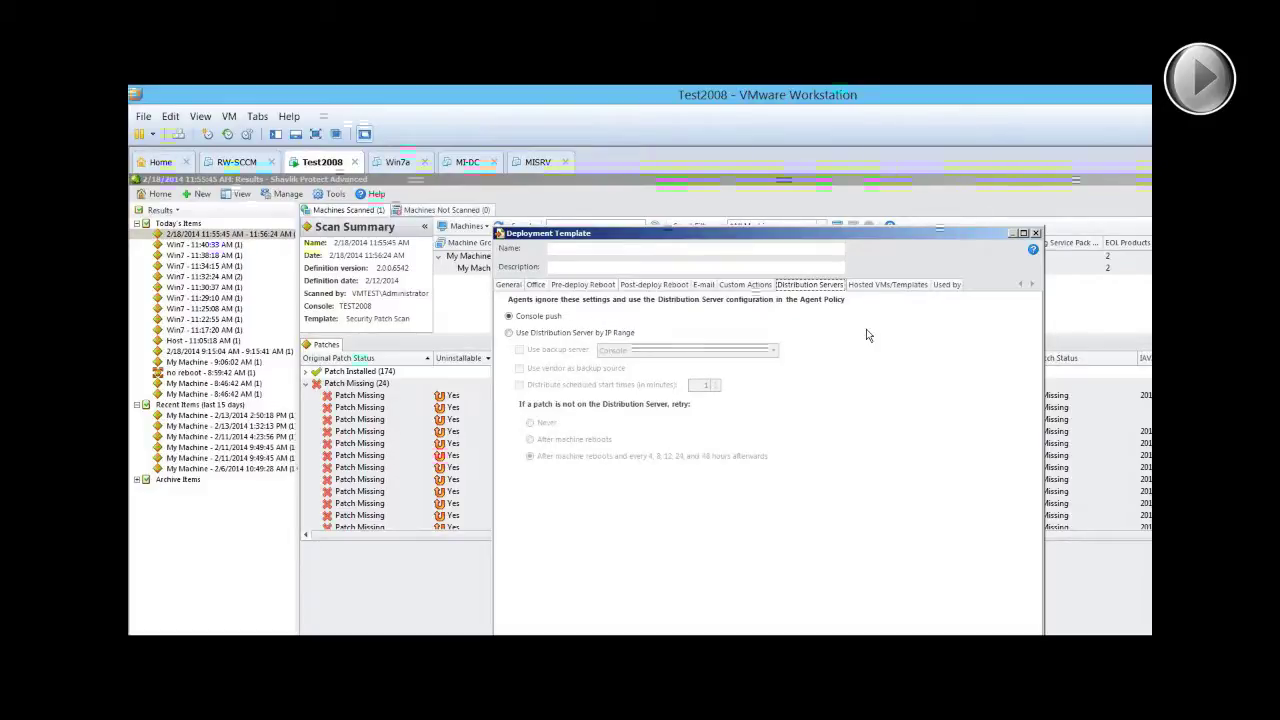
pyautogui.click(894, 286)
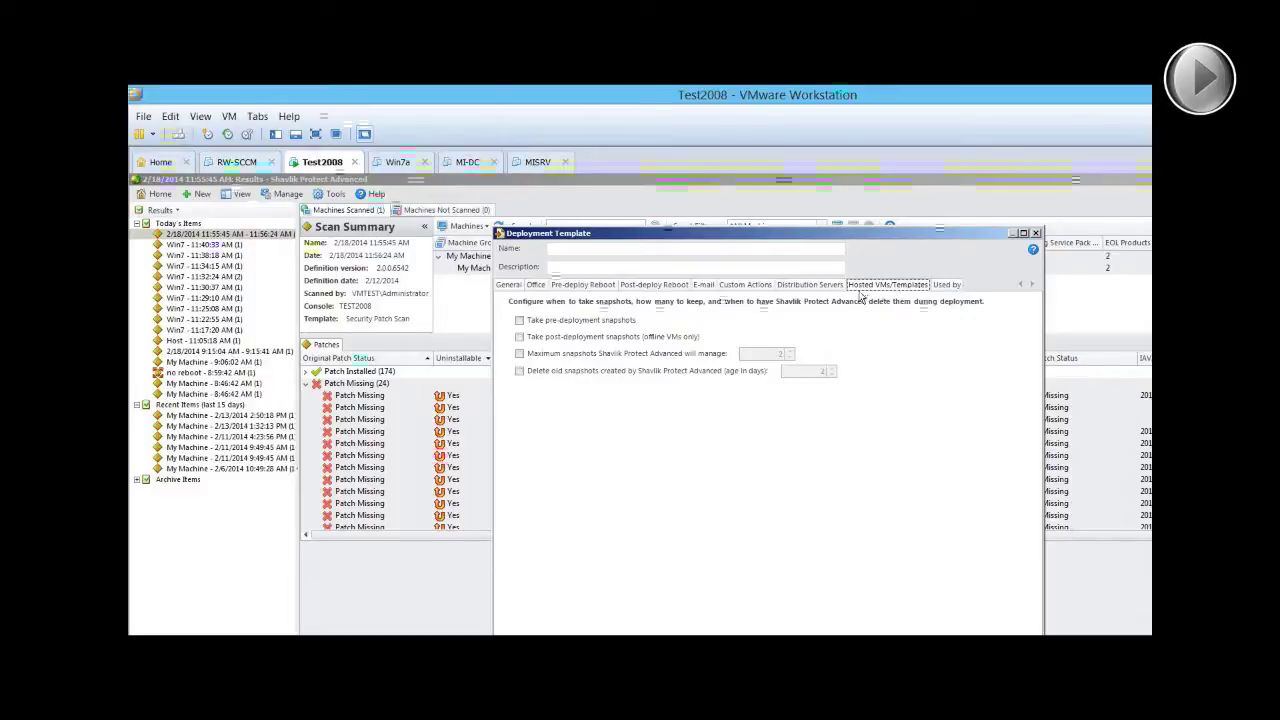
pyautogui.click(572, 322)
pyautogui.click(564, 345)
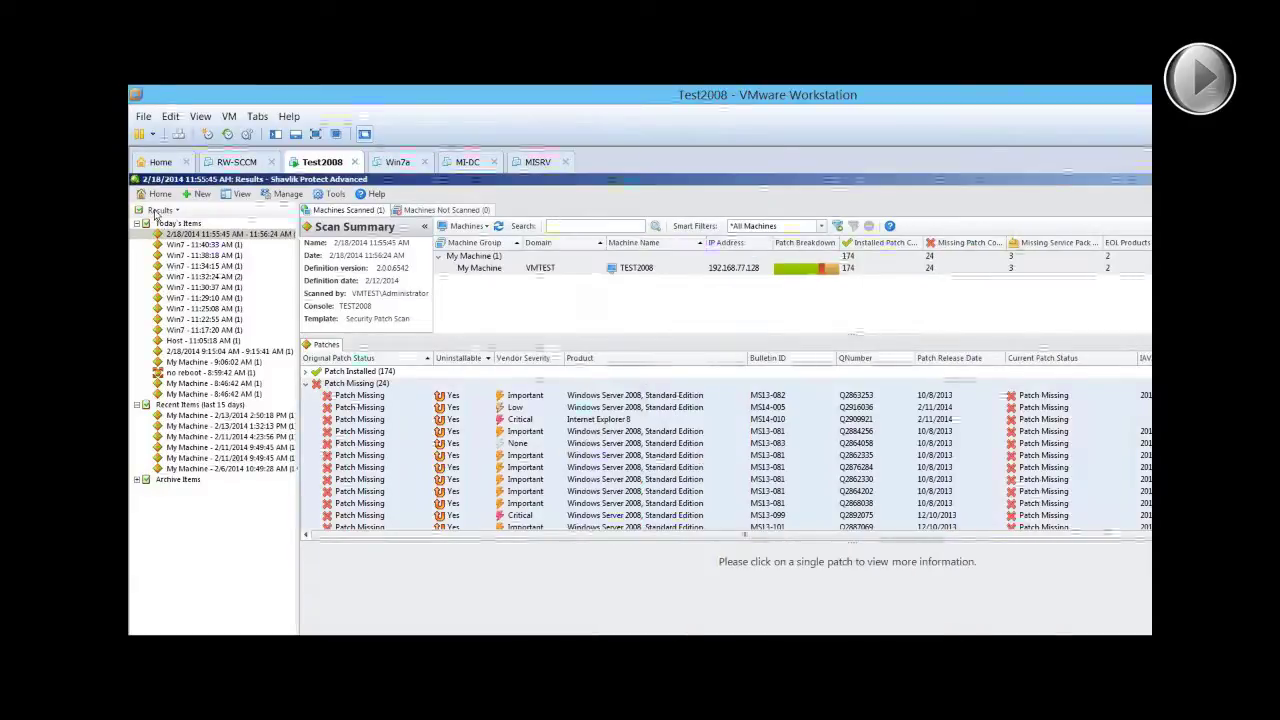
# Open the Host agent policy from the agent policies list, examine its patch task and general settings, and close the editor
pyautogui.click(170, 210)
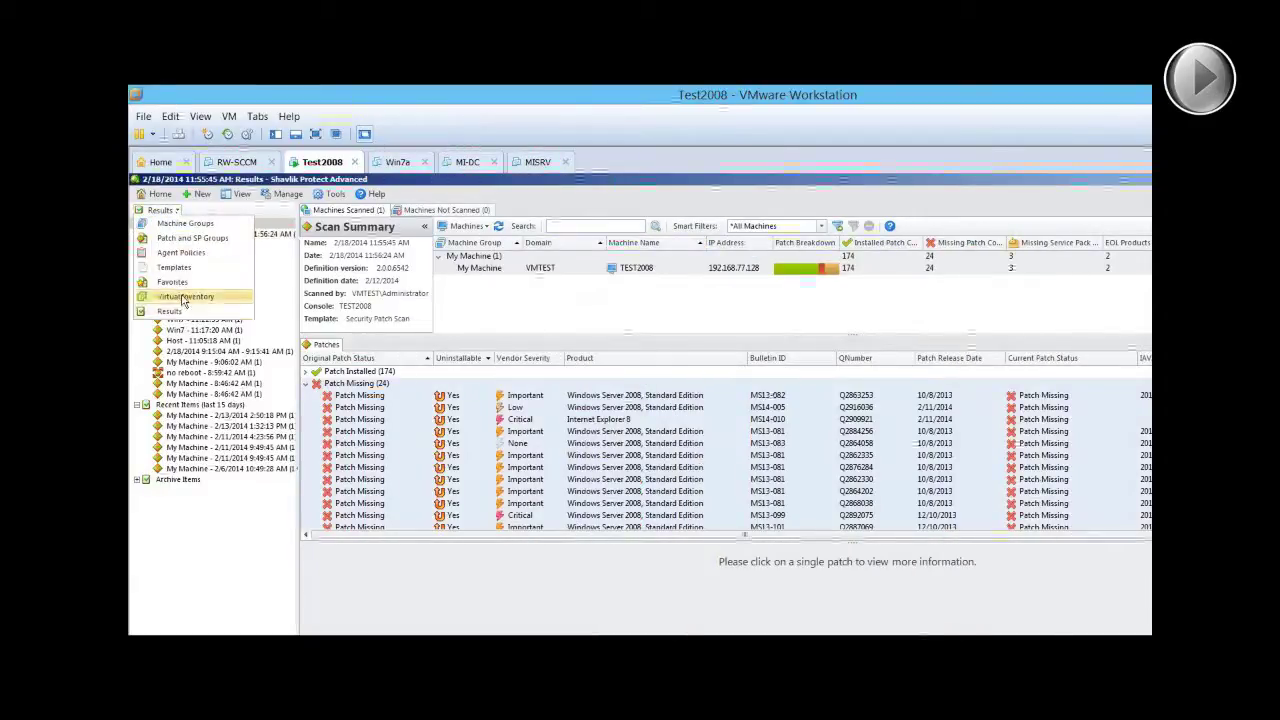
pyautogui.click(180, 253)
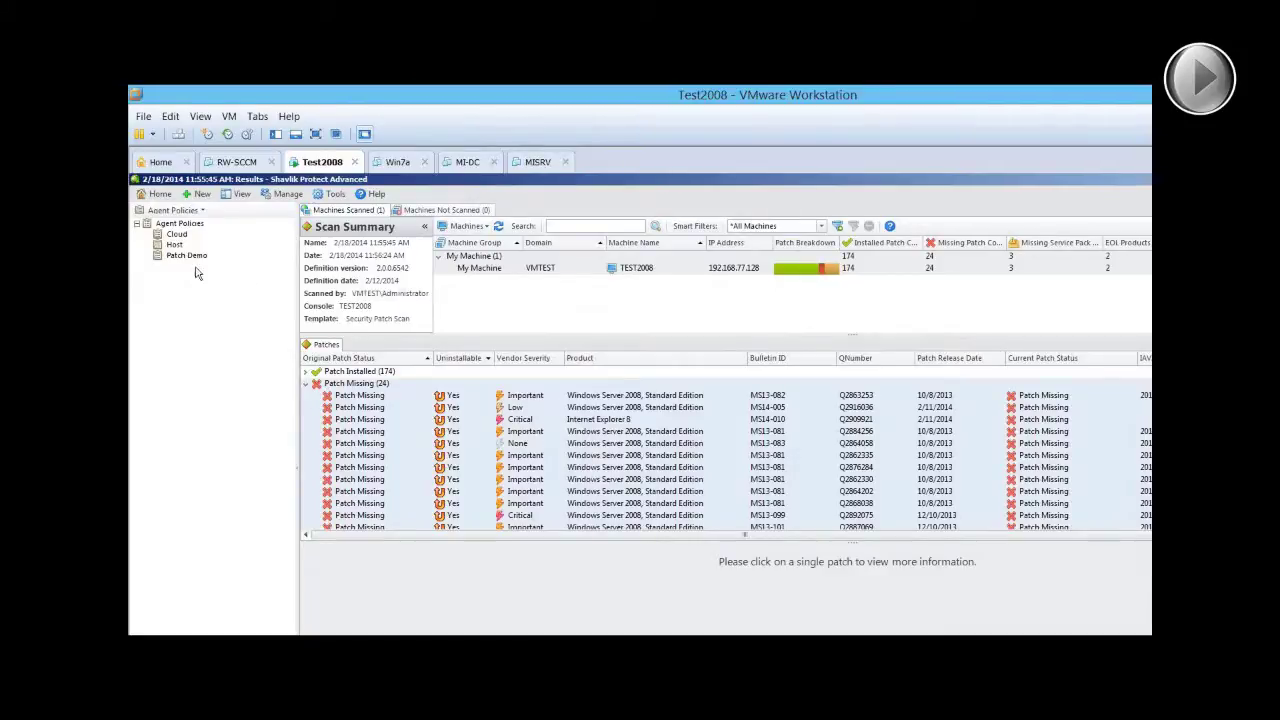
pyautogui.doubleClick(176, 245)
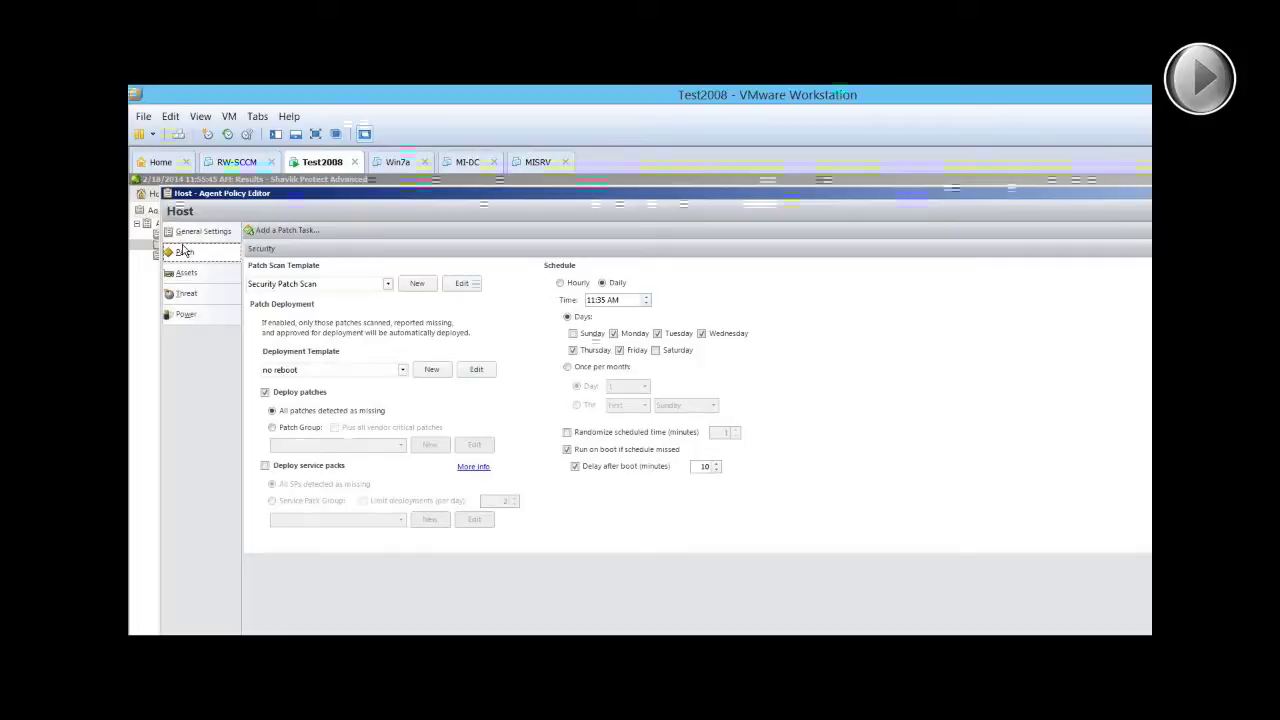
pyautogui.click(202, 236)
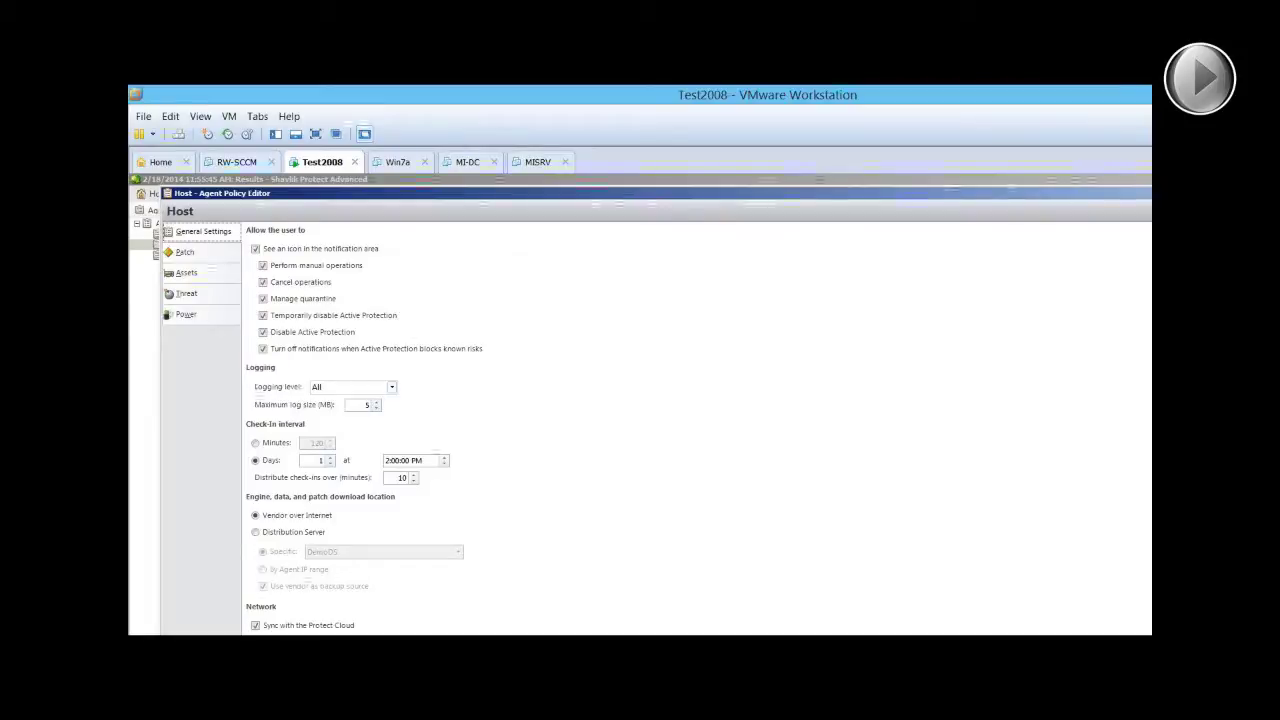
pyautogui.press('Escape')
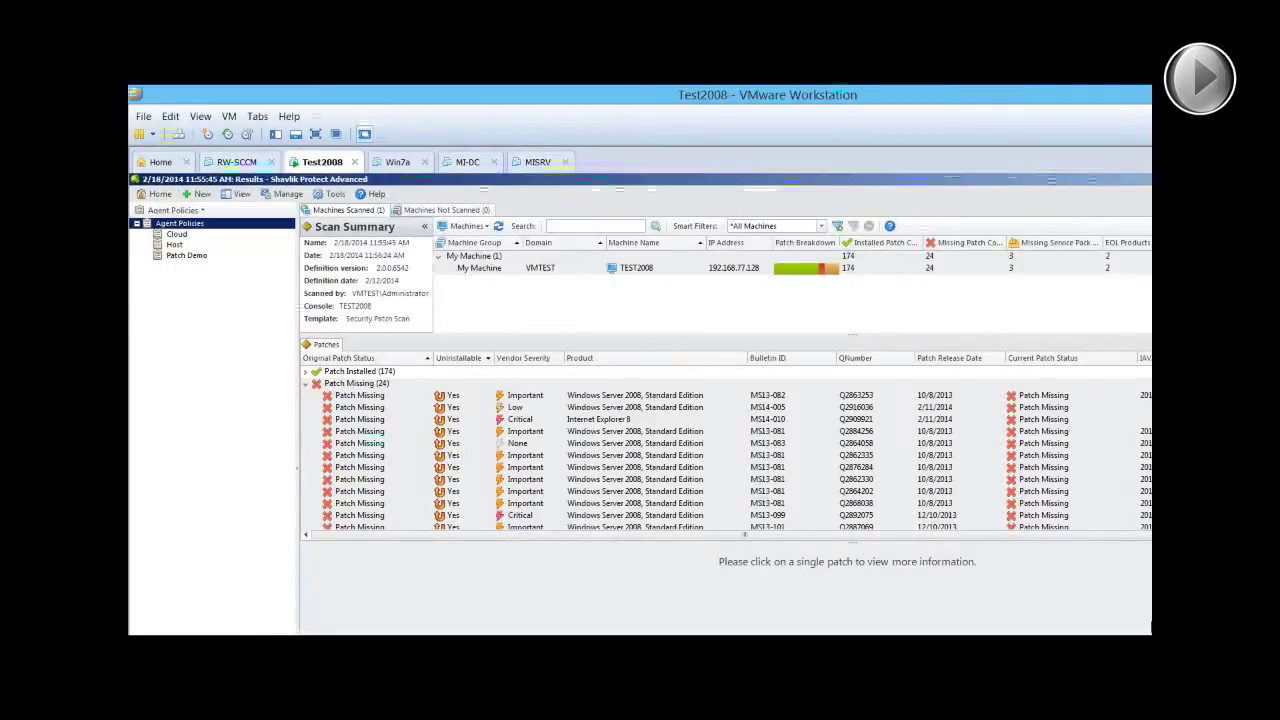